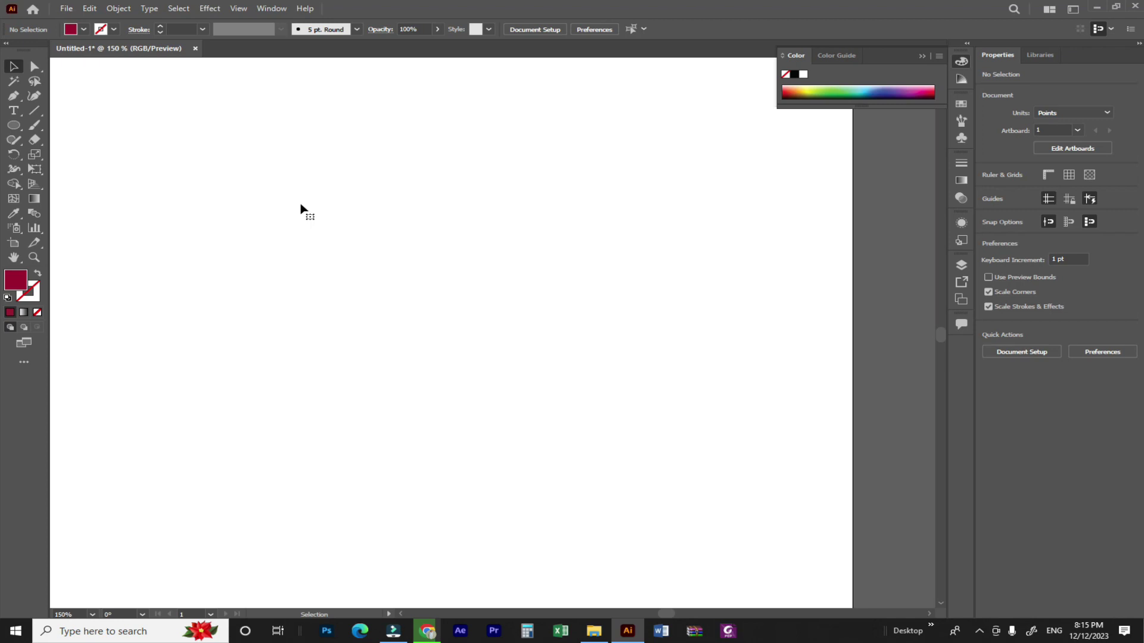
Step: Draw a crimson-filled circle with no stroke on the artboard, ready for the Mesh tool
left_click(16, 128)
left_click_drag(222, 161, 409, 327)
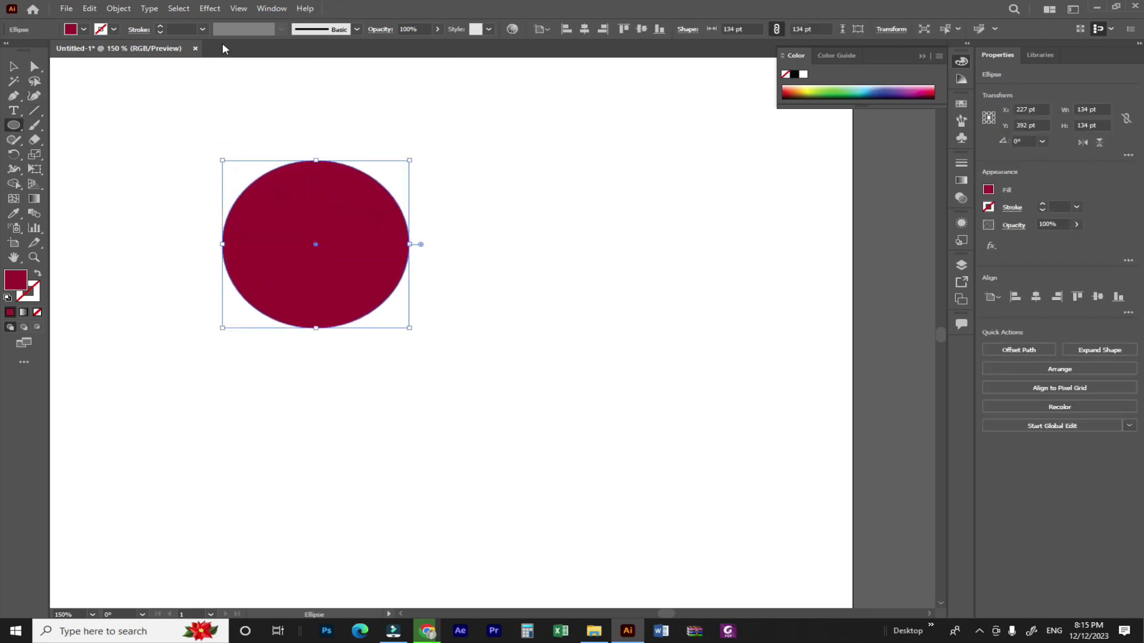
key("u")
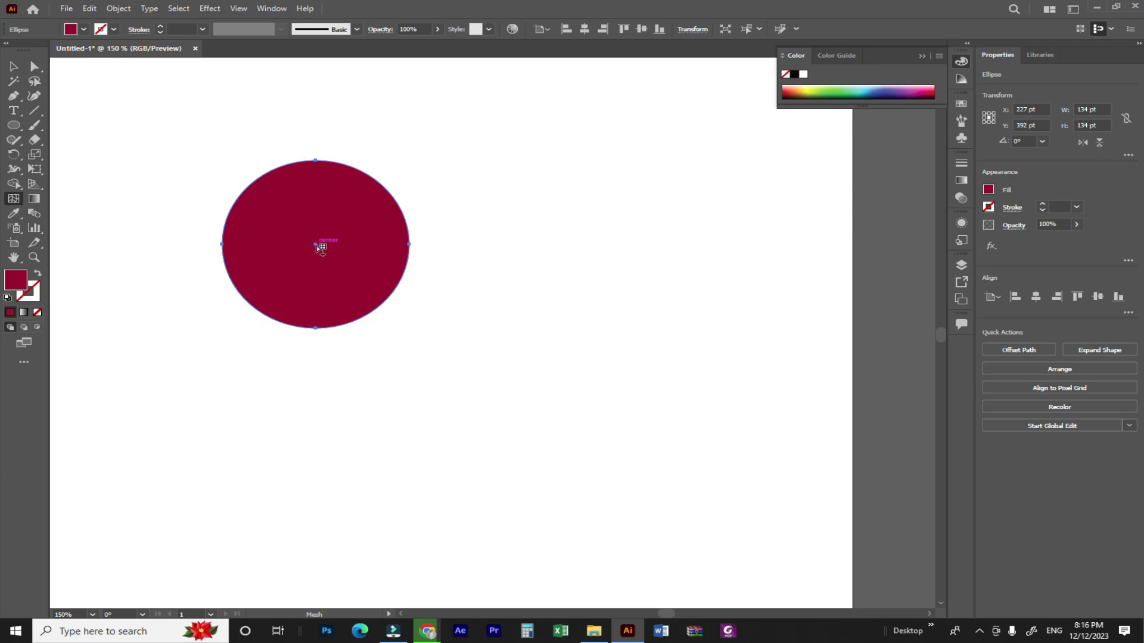
Step: Add mesh points at the circle's centre, above, below, left and right, then deselect it
left_click(316, 244)
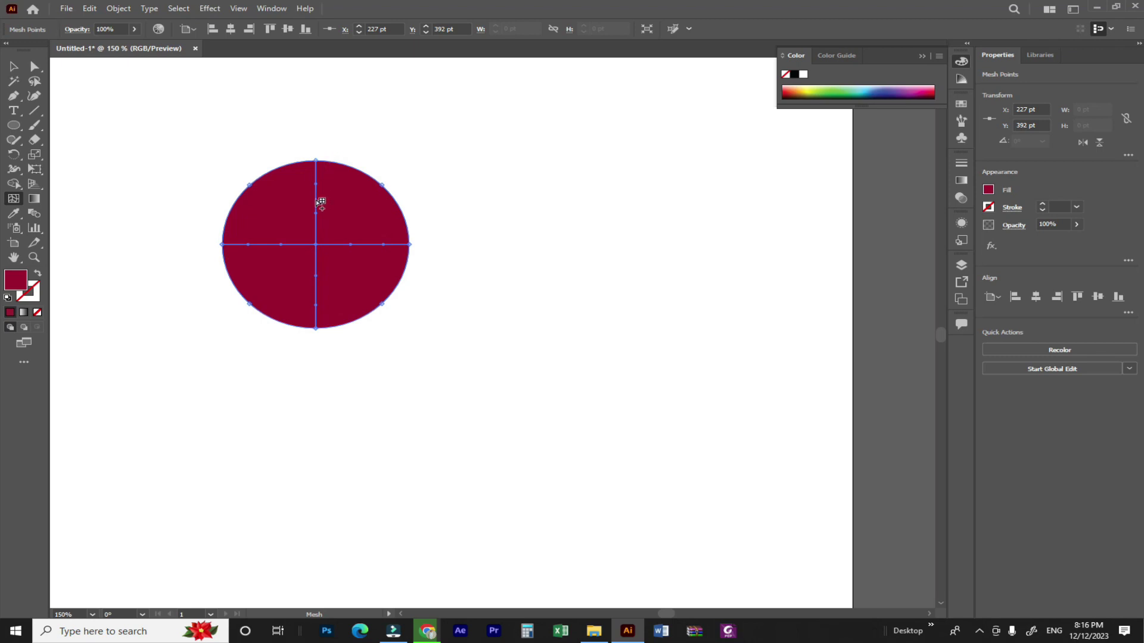
left_click(316, 199)
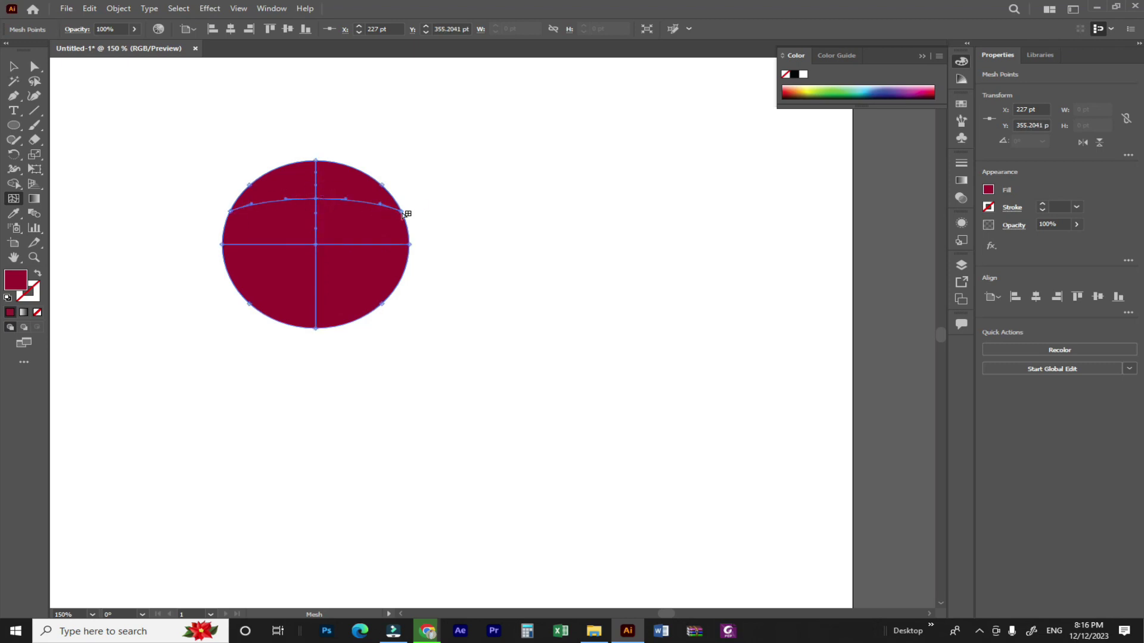
left_click(317, 289)
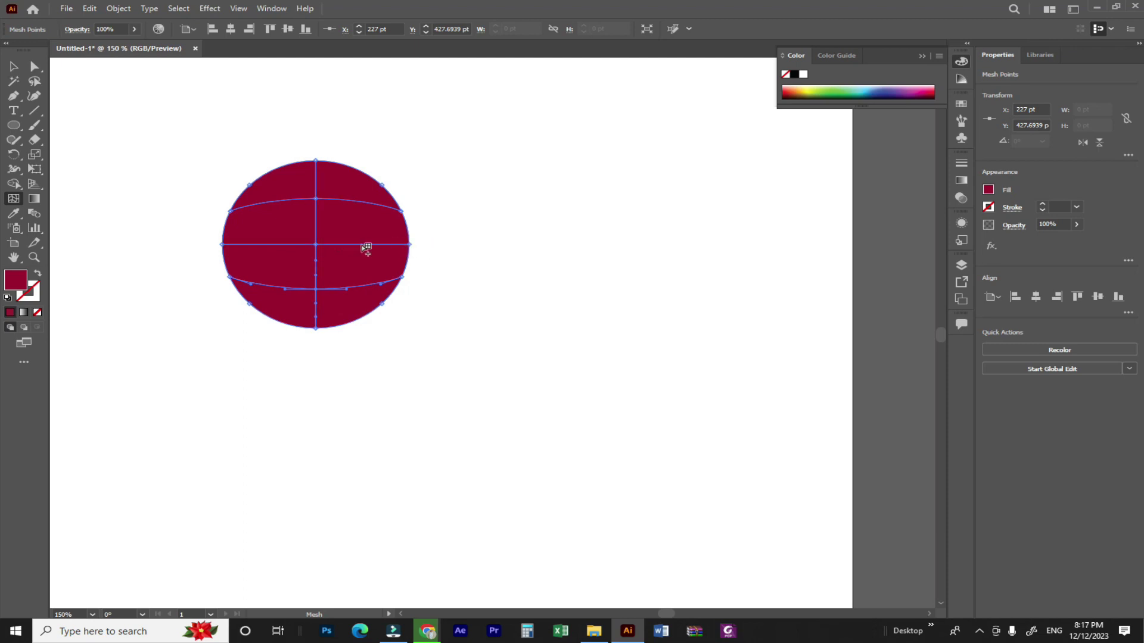
left_click(361, 244)
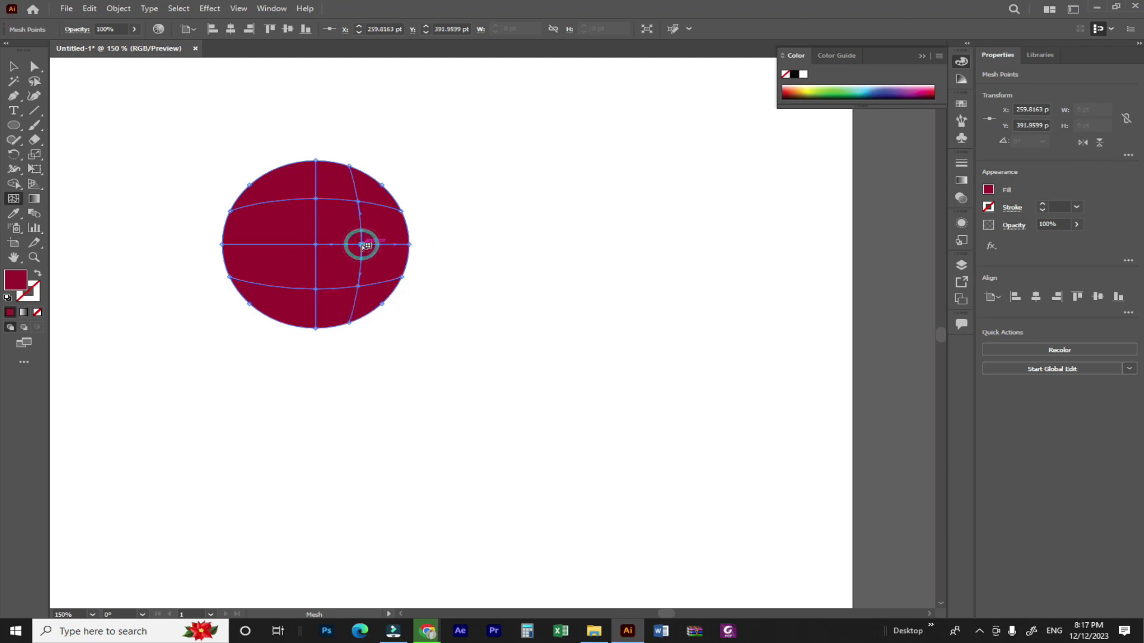
left_click(270, 244)
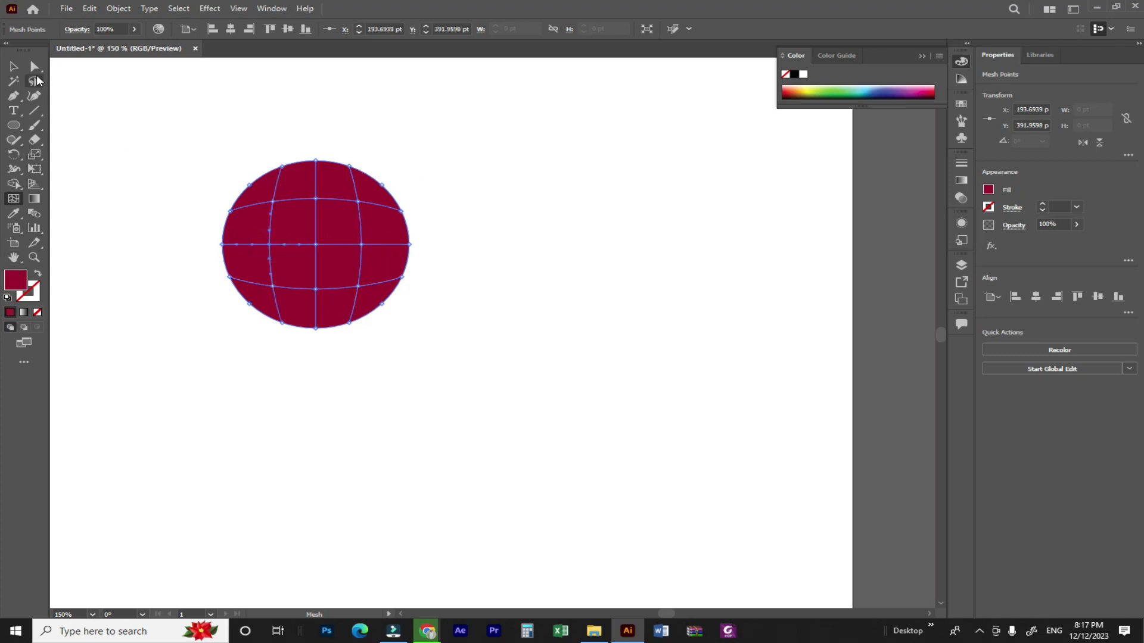
left_click(34, 66)
left_click(178, 94)
mouse_move(161, 109)
left_mouse_down()
mouse_move(432, 360)
mouse_move(451, 361)
left_mouse_up()
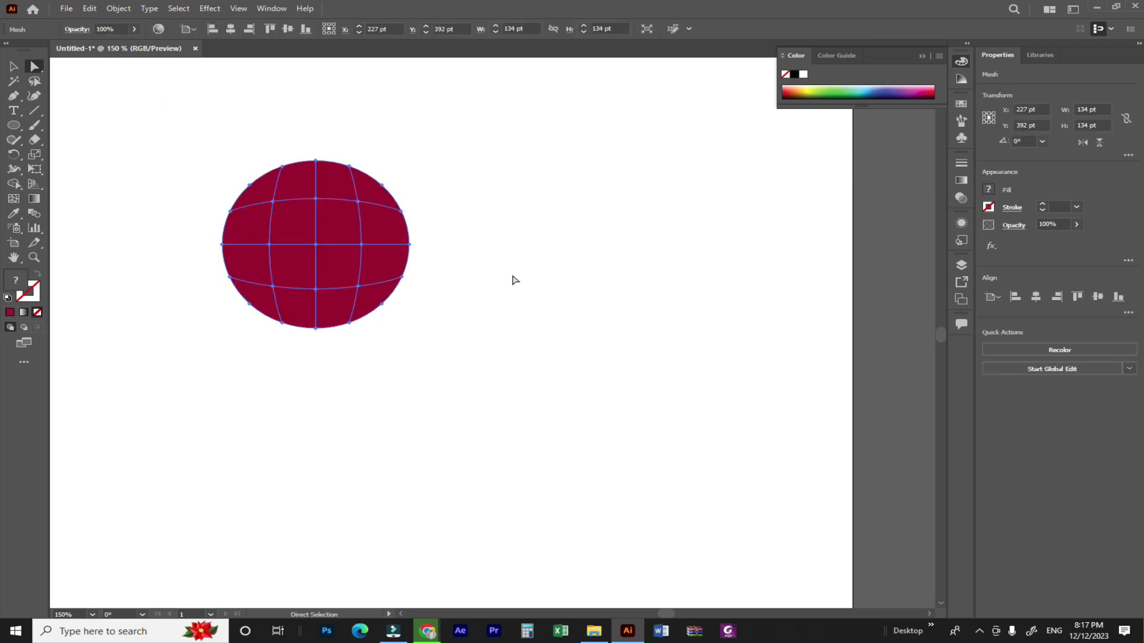
left_click(34, 125)
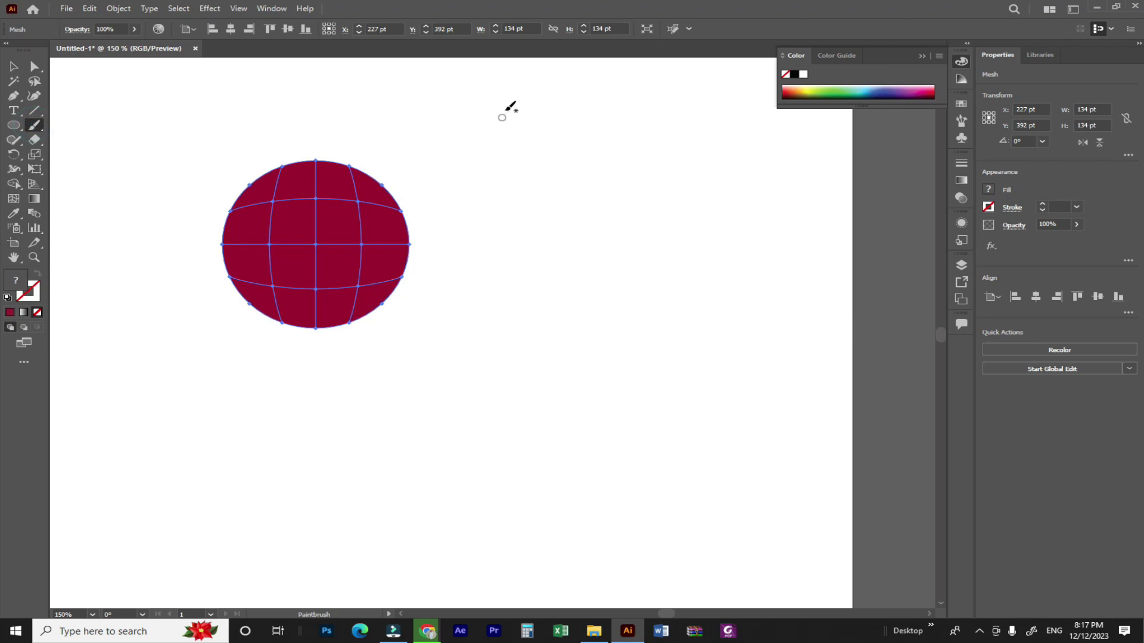
mouse_move(508, 107)
left_mouse_down()
mouse_move(421, 183)
mouse_move(451, 194)
left_mouse_up()
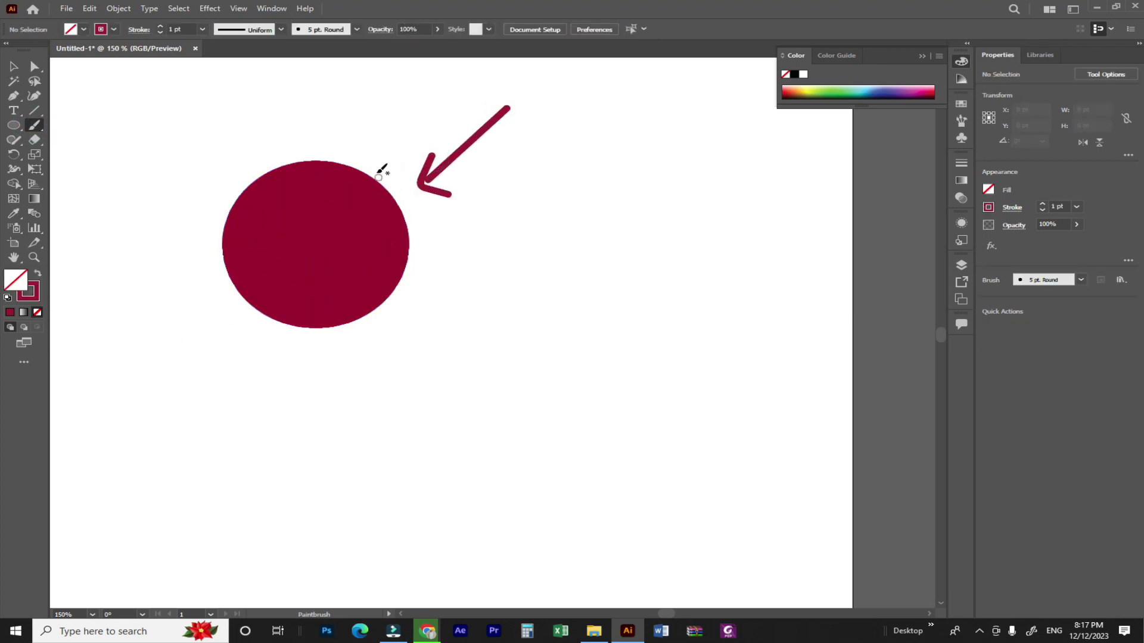
left_click_drag(354, 135, 364, 131)
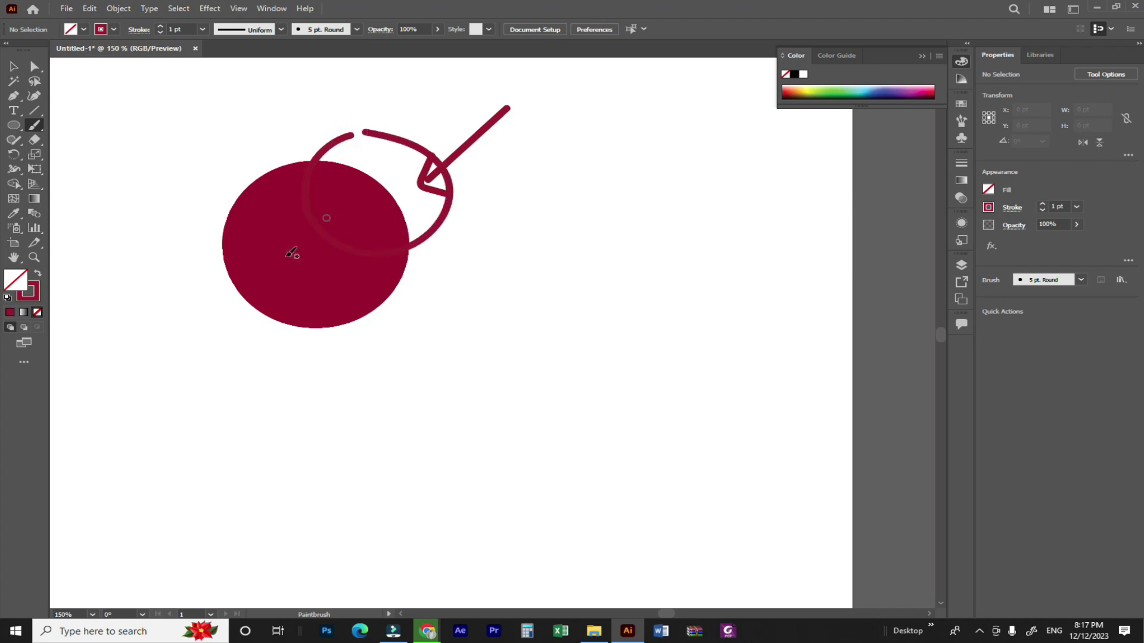
left_click_drag(189, 252, 192, 272)
mouse_move(256, 318)
left_mouse_down()
mouse_move(170, 384)
mouse_move(357, 381)
left_mouse_up()
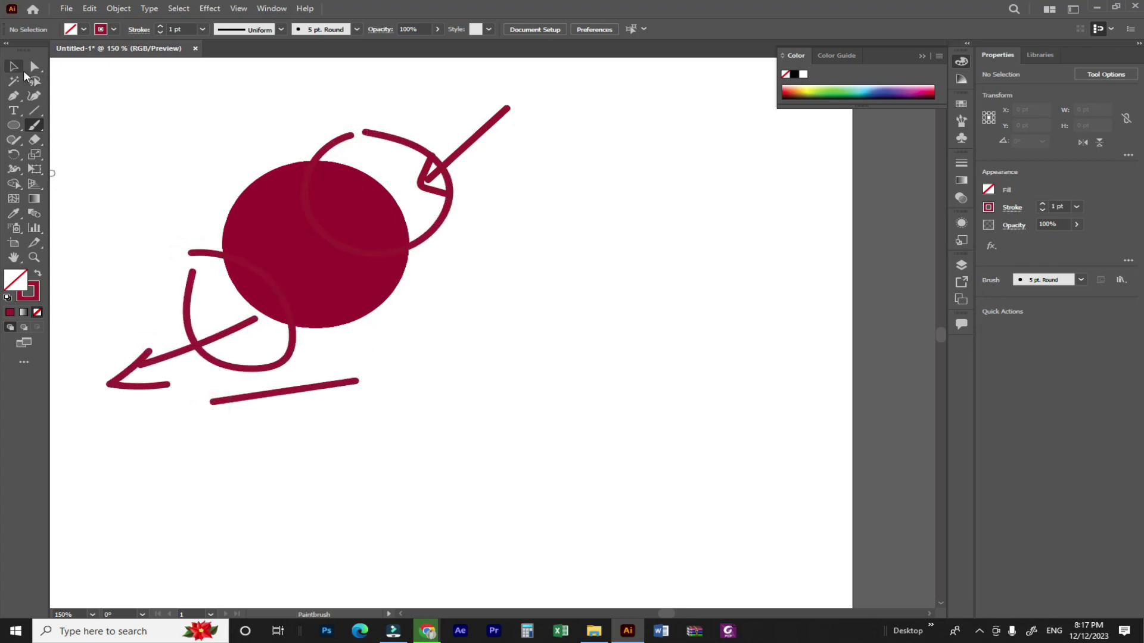
key("super")
key("super")
key("ctrl+z")
key("ctrl+z")
key("ctrl+z")
key("ctrl+z")
key("ctrl+z")
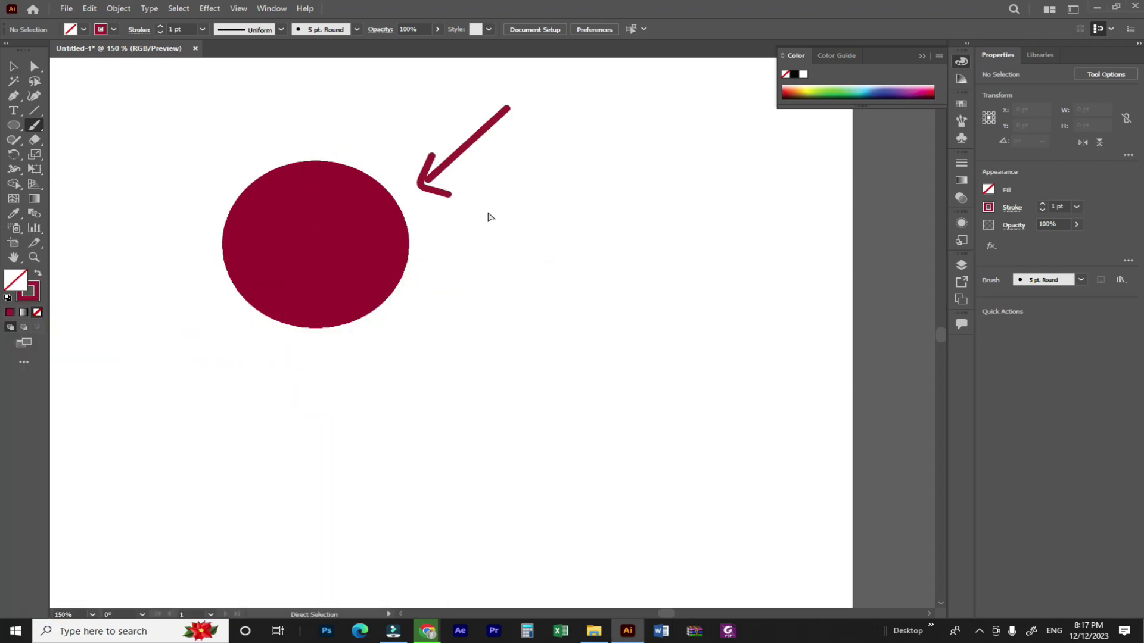
key("ctrl+z")
key("v")
key("ctrl+z")
Step: Colour the circle's upper-right mesh point a brighter pink, EA345F
left_click(432, 327)
left_click_drag(258, 156, 459, 319)
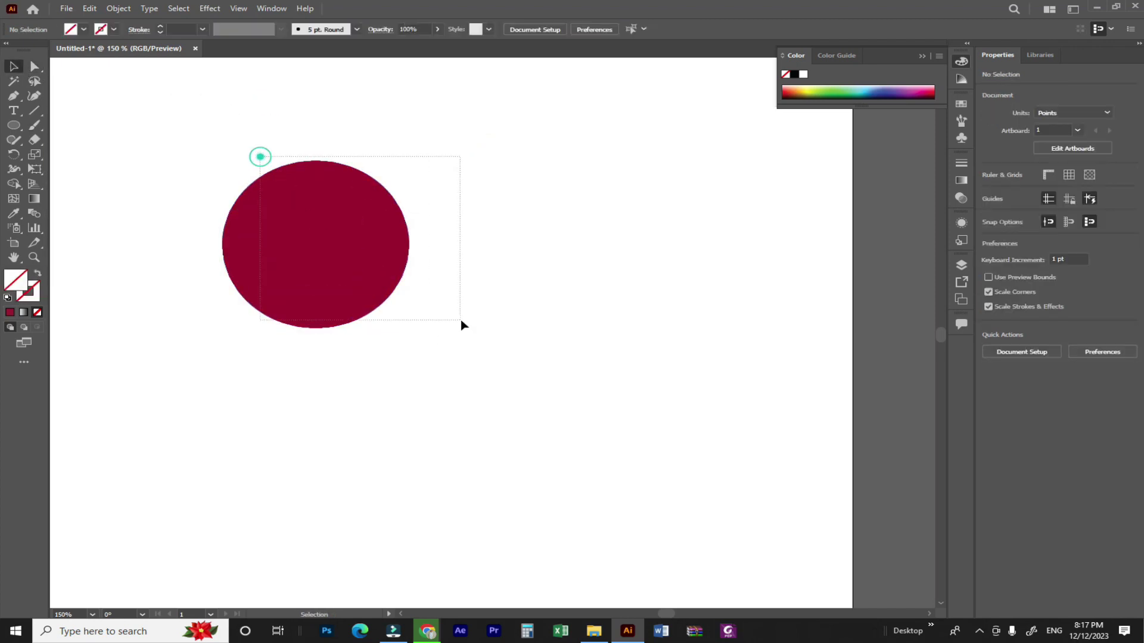
left_click(34, 67)
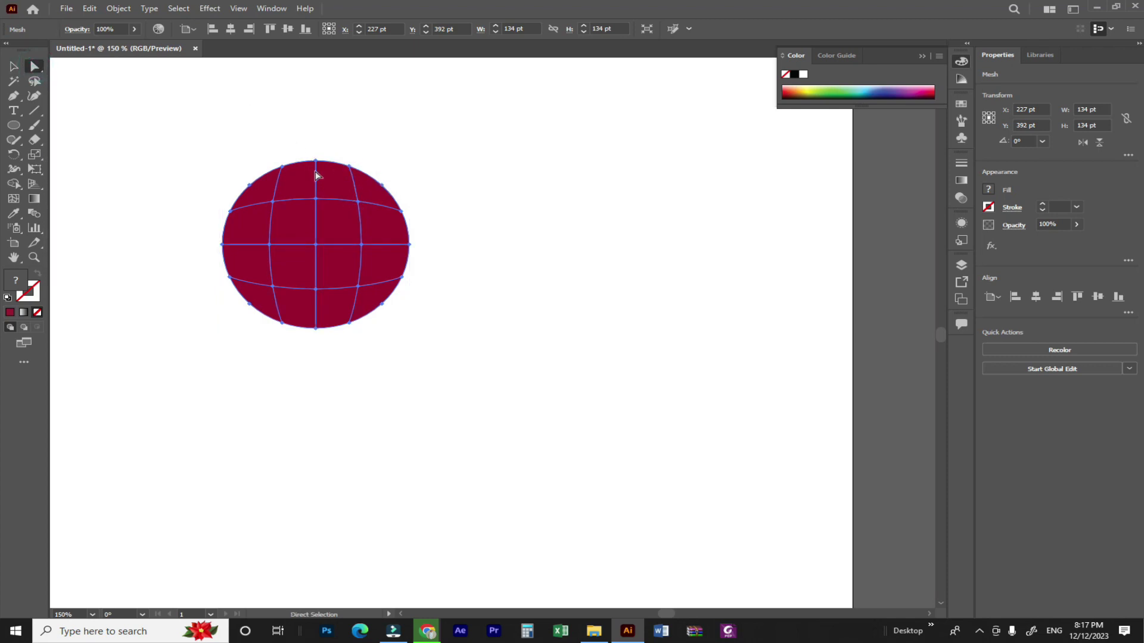
left_click(359, 203)
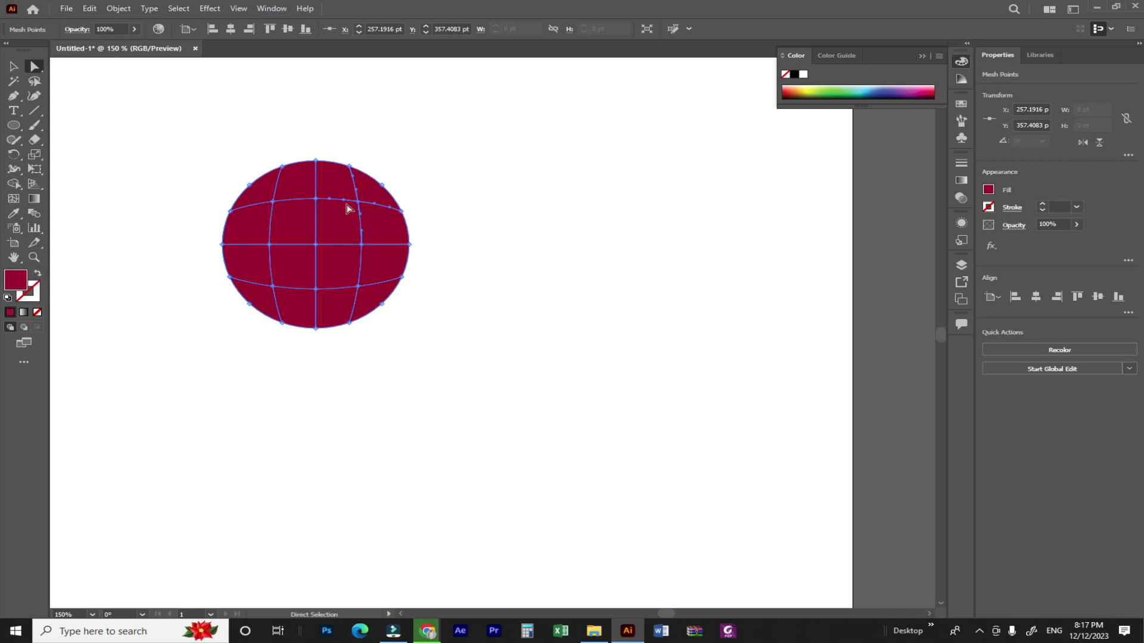
double_click(21, 284)
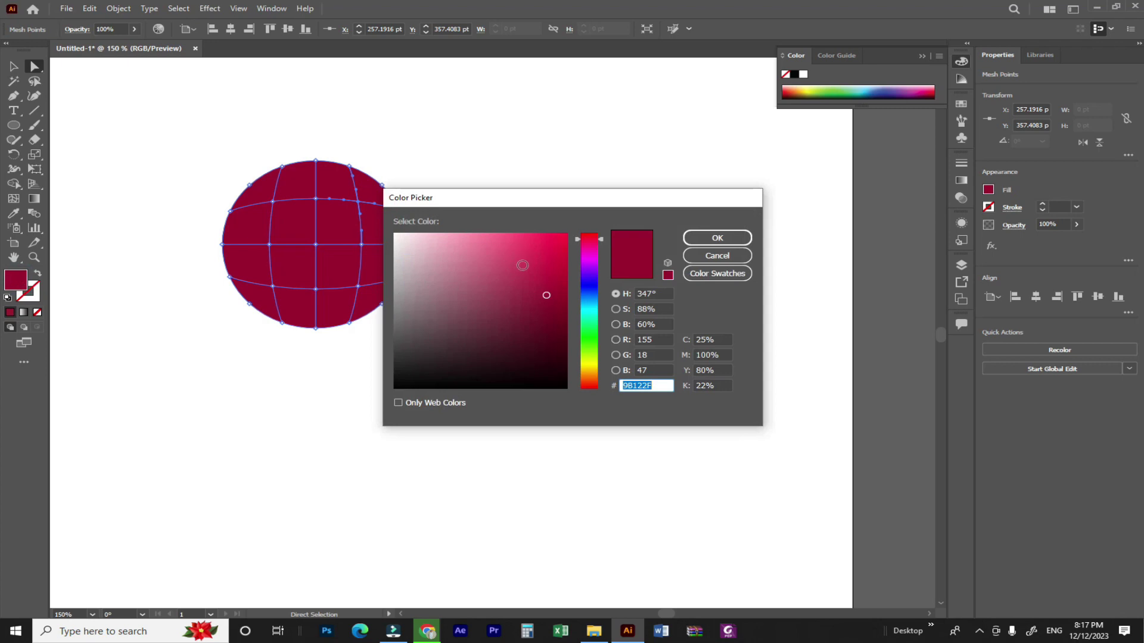
left_click_drag(527, 262, 528, 246)
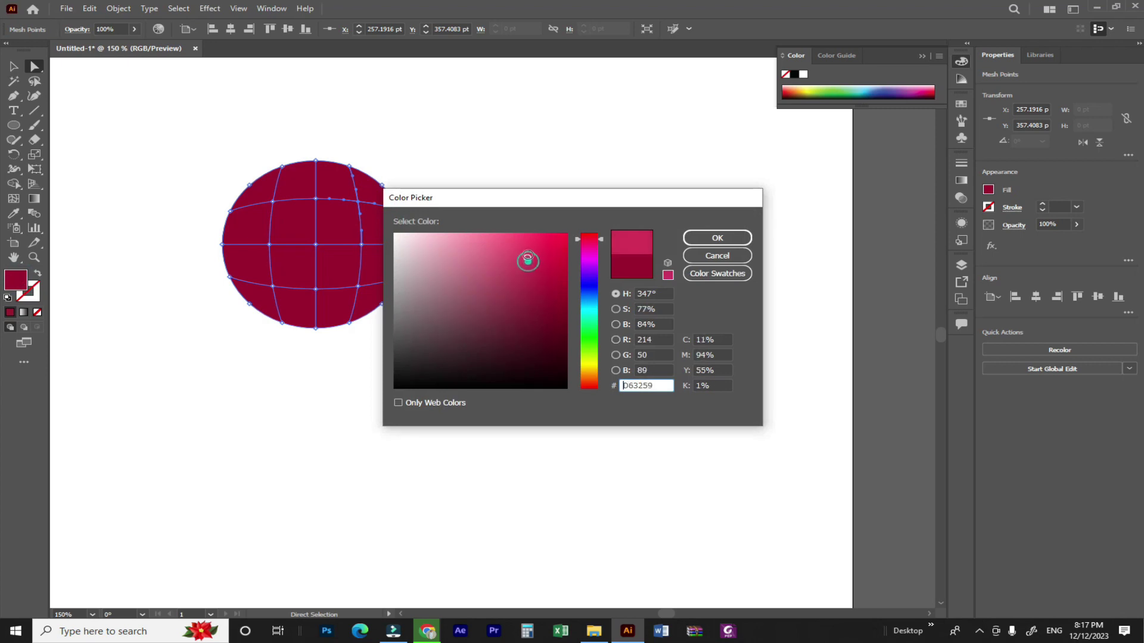
left_click(703, 239)
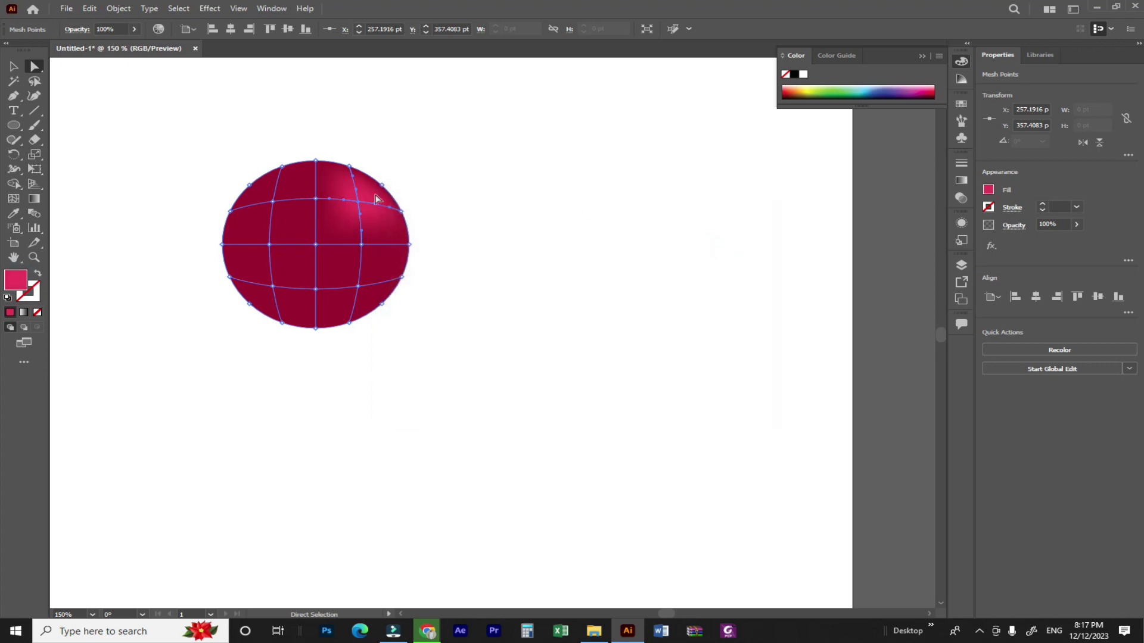
Step: Zoom in on the highlight and try reshaping nearby mesh curves, undoing the point moves
key("ctrl+plus")
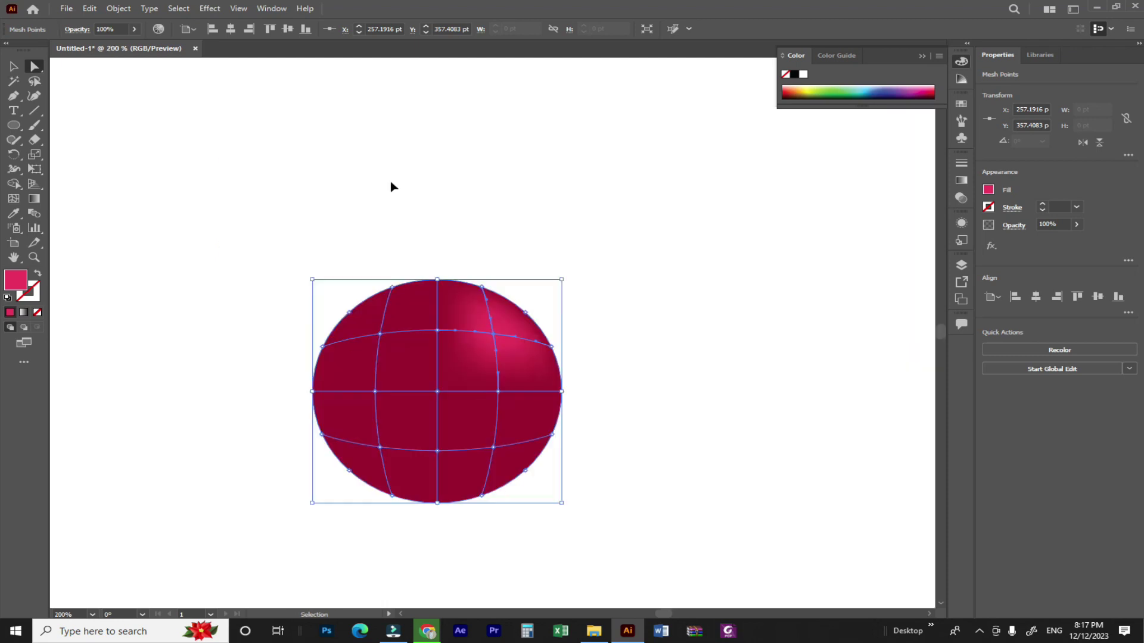
key("ctrl+plus")
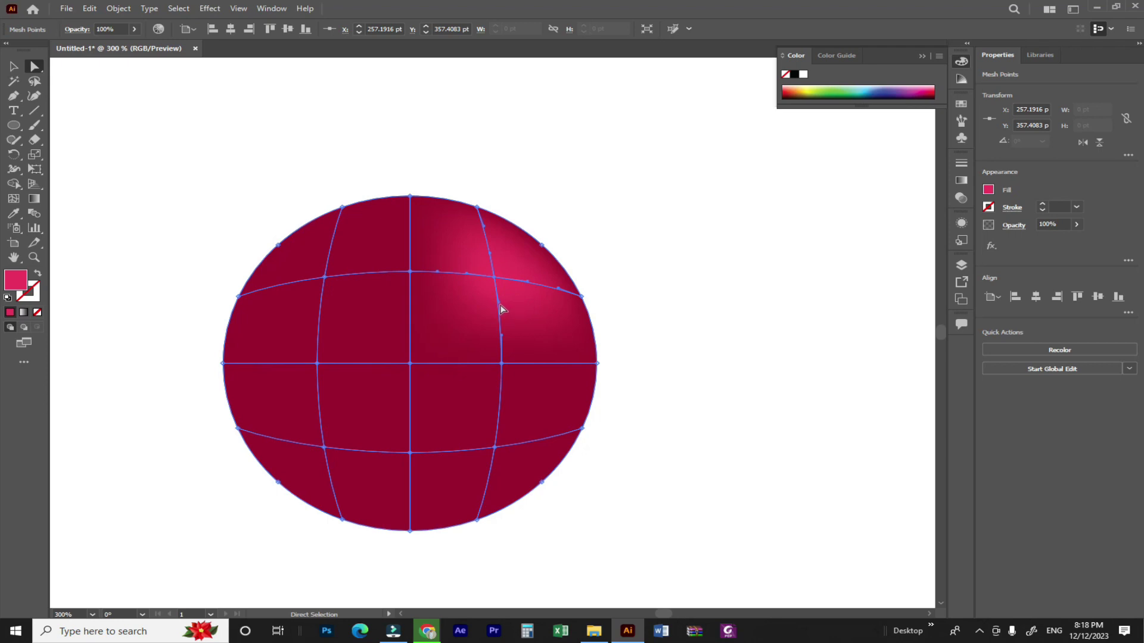
key("ctrl+plus")
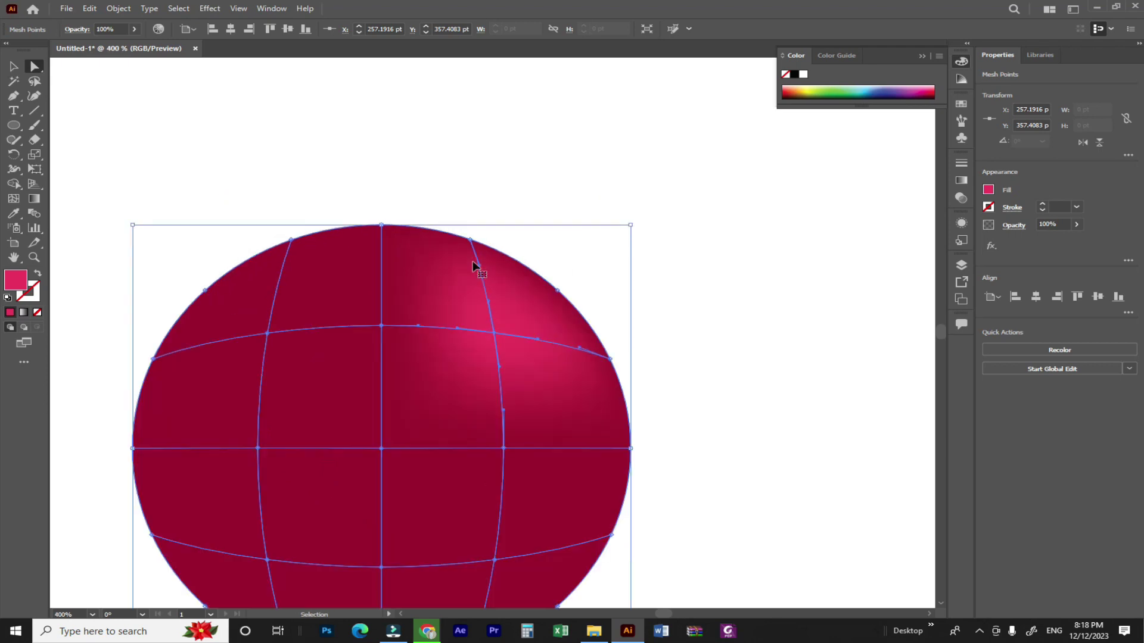
key("ctrl+plus")
key("ctrl+plus")
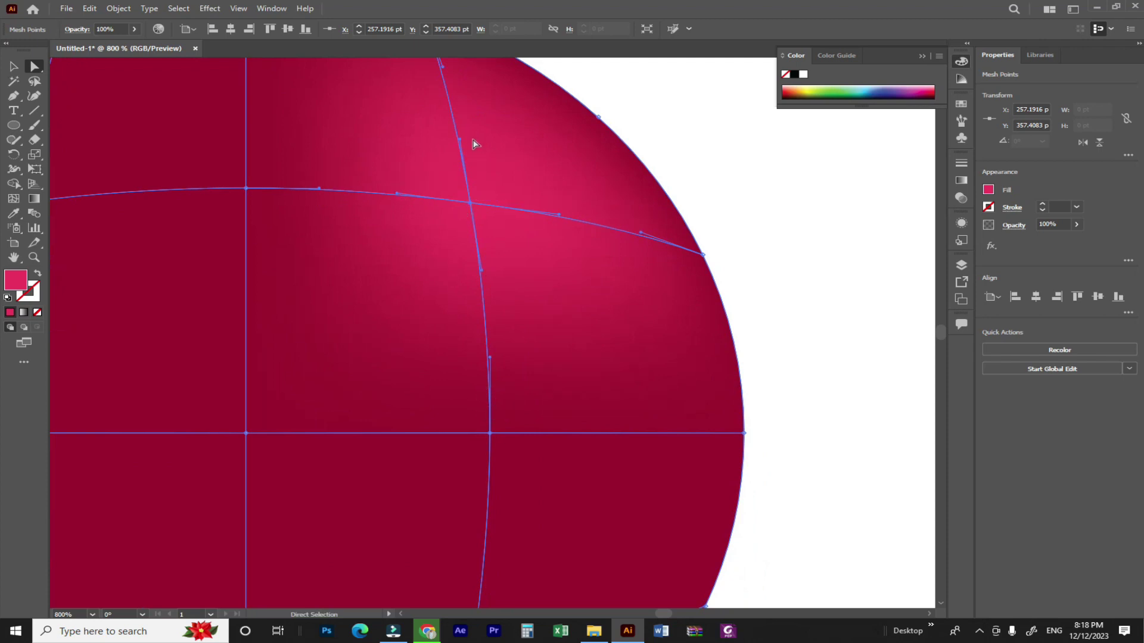
left_click_drag(398, 194, 353, 185)
left_click_drag(558, 220, 608, 219)
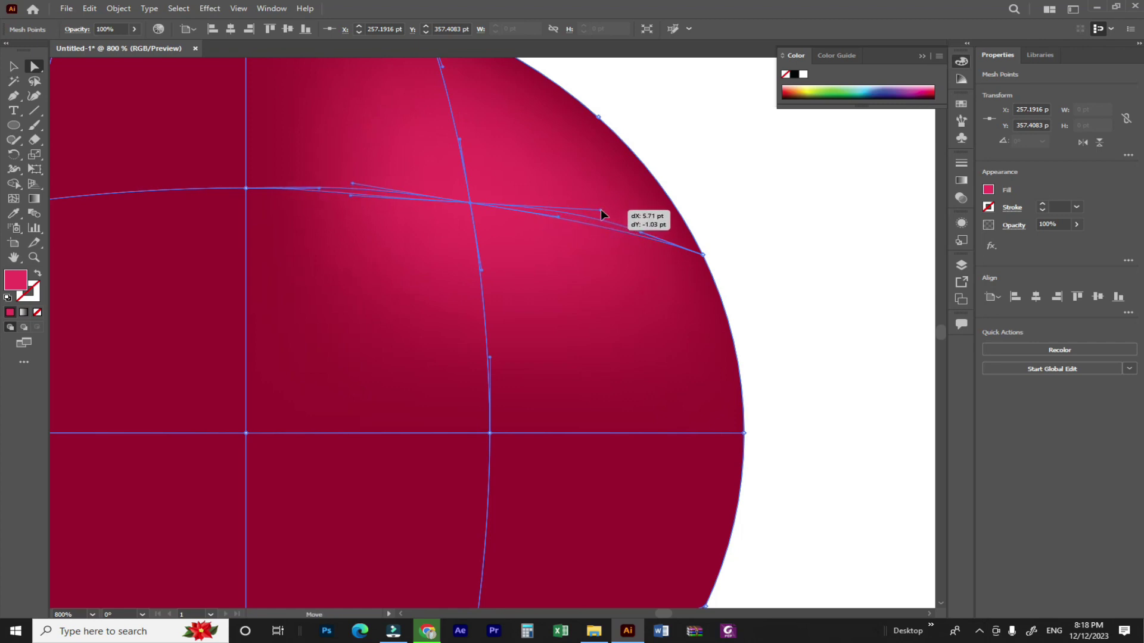
left_click_drag(484, 157, 461, 157)
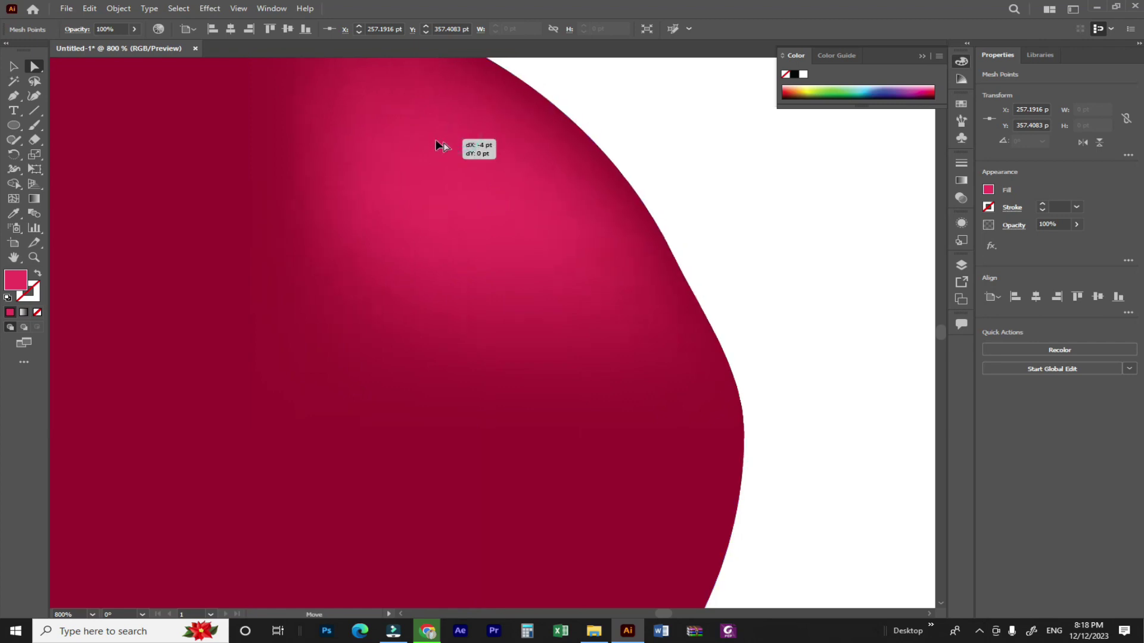
key("ctrl+z")
left_click_drag(472, 209, 477, 212)
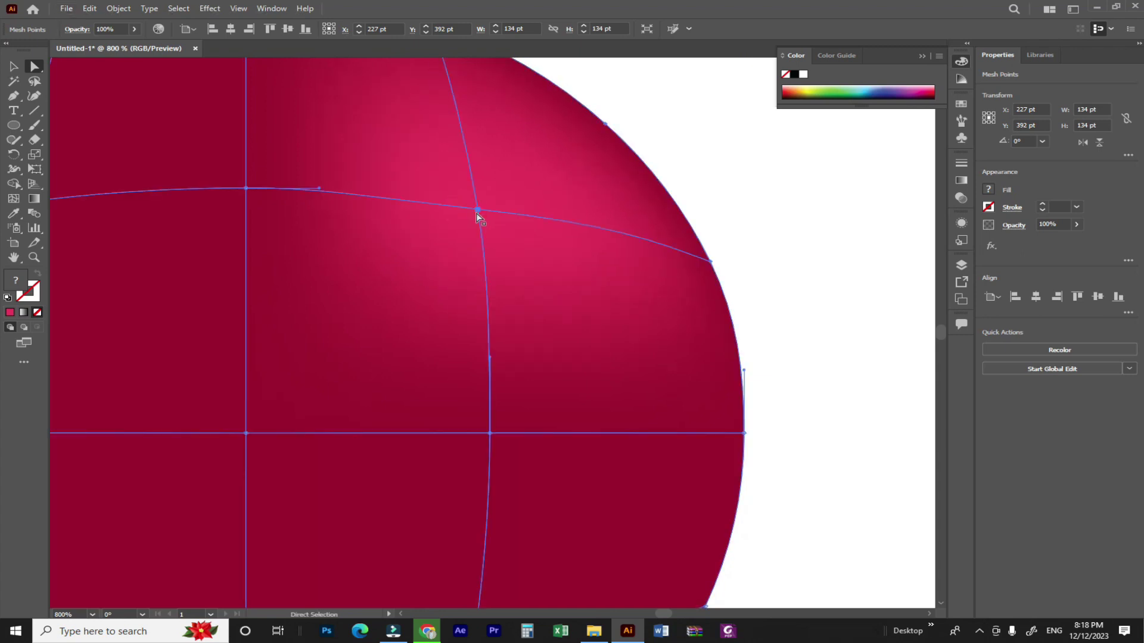
key("ctrl+z")
key("ctrl+z")
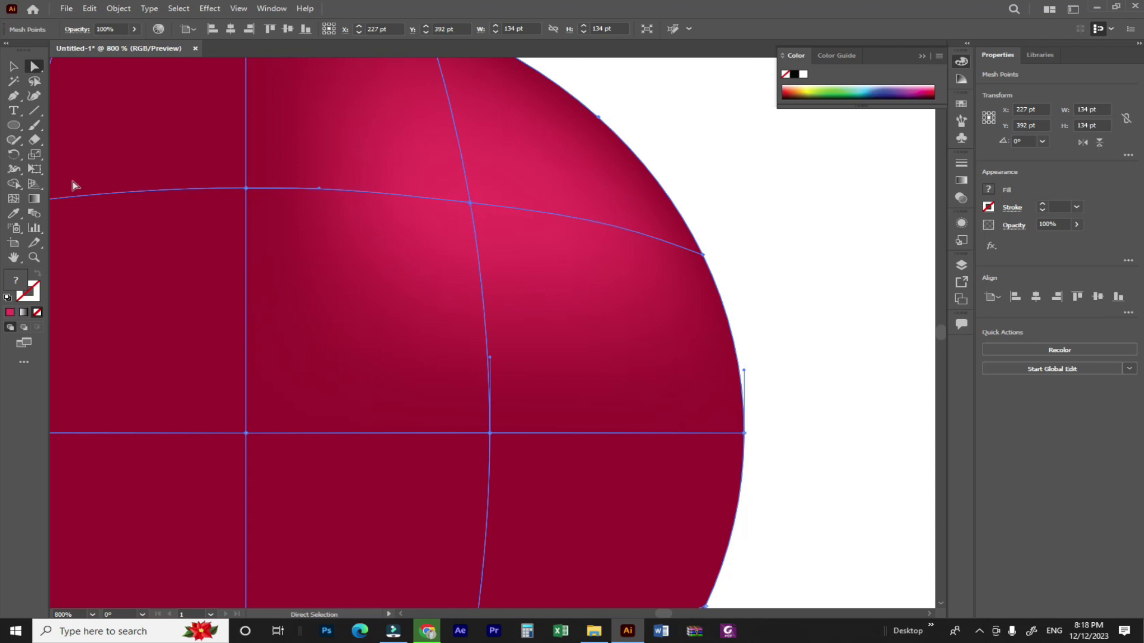
Step: Try removing the mesh row and column through the highlight, restore them, and zoom back out
left_click(14, 199)
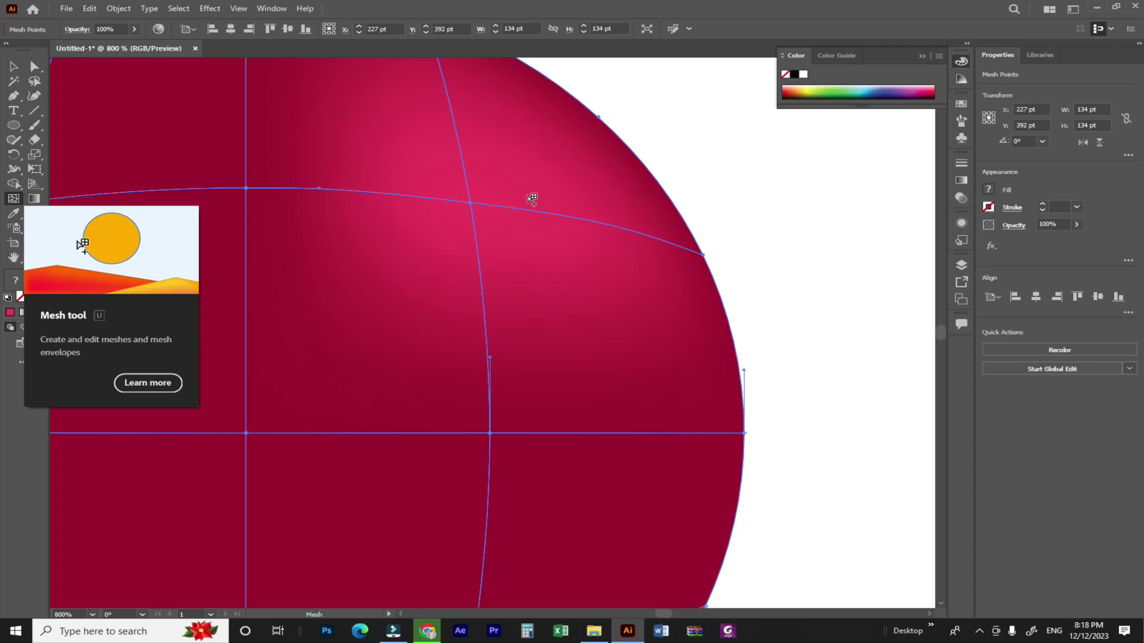
left_click(471, 203, "alt")
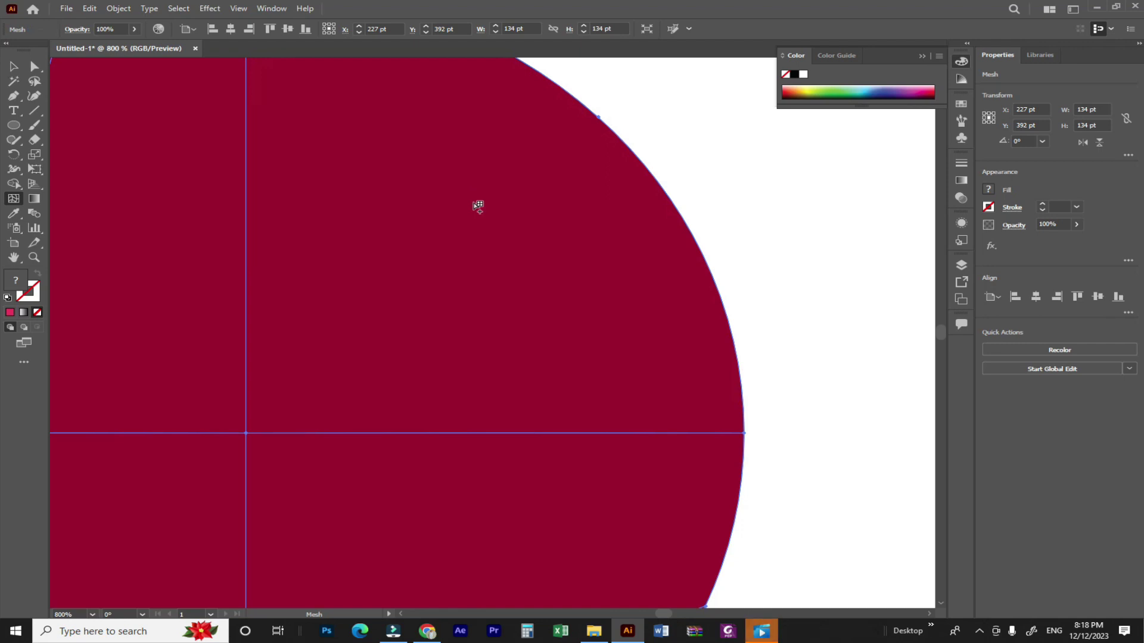
key("ctrl+z")
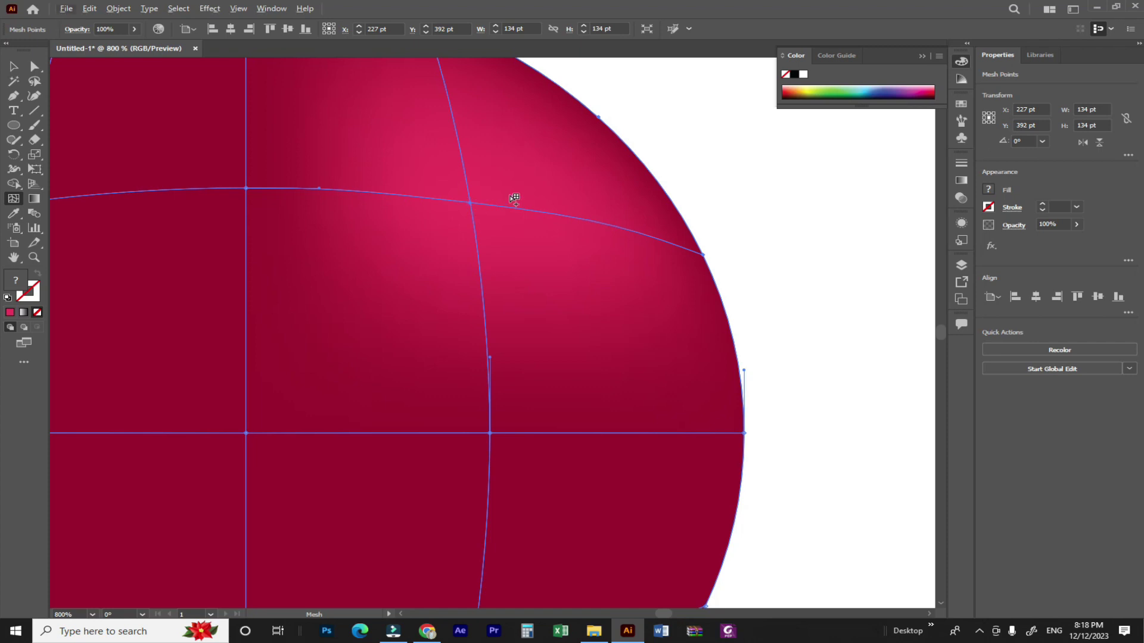
left_click_drag(347, 388, 413, 327)
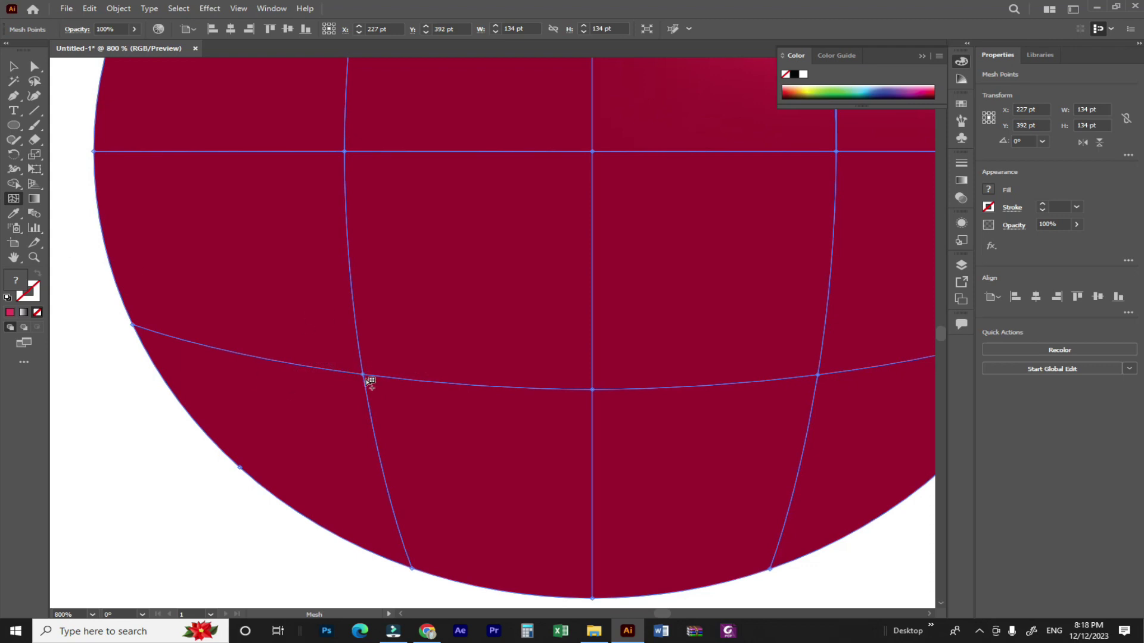
key("ctrl+minus")
left_click_drag(246, 479, 404, 198)
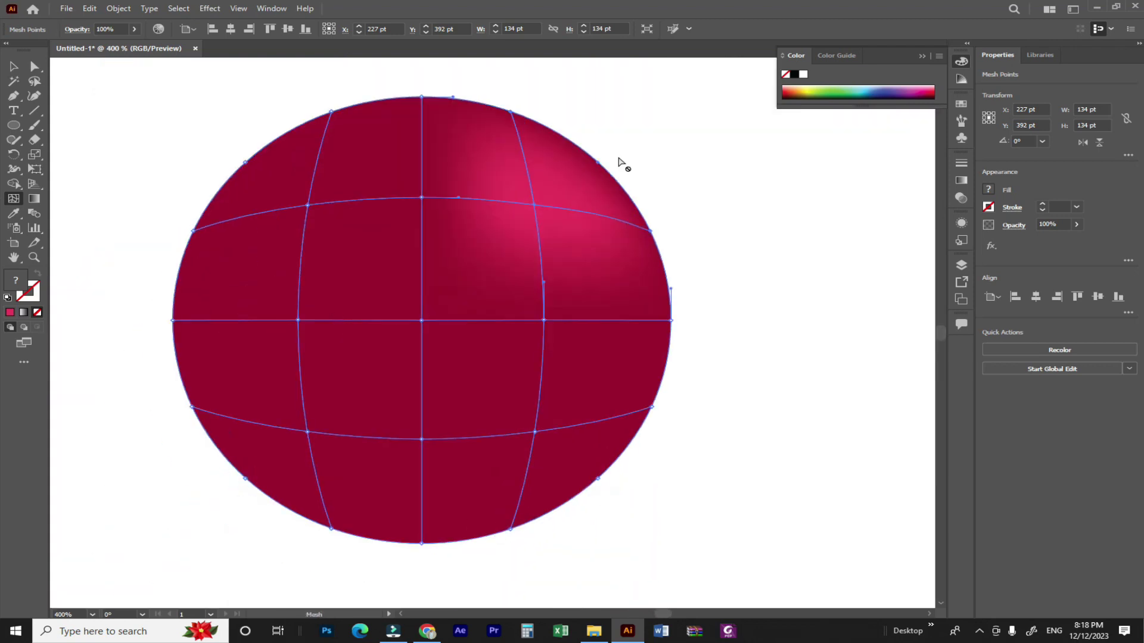
Step: Sketch Paintbrush annotation strokes toward the highlight, then undo them
left_click(34, 125)
mouse_move(669, 70)
left_mouse_down()
mouse_move(630, 123)
mouse_move(672, 141)
left_mouse_up()
mouse_move(222, 473)
left_mouse_down()
mouse_move(134, 519)
mouse_move(159, 531)
left_mouse_up()
key("ctrl+z")
key("ctrl+z")
key("ctrl+z")
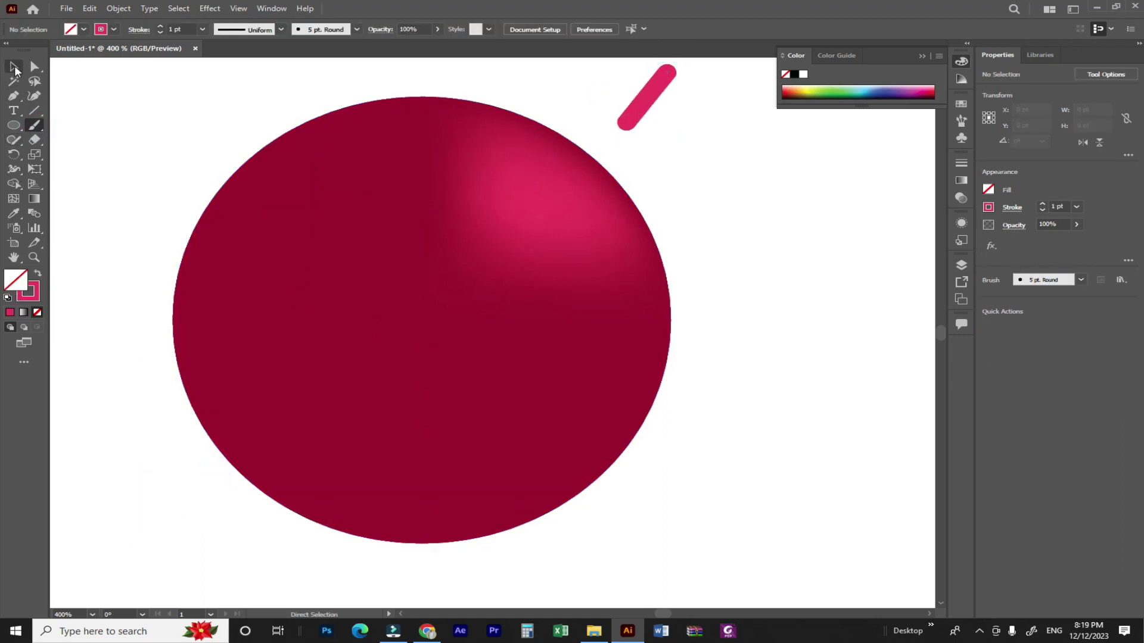
key("ctrl+z")
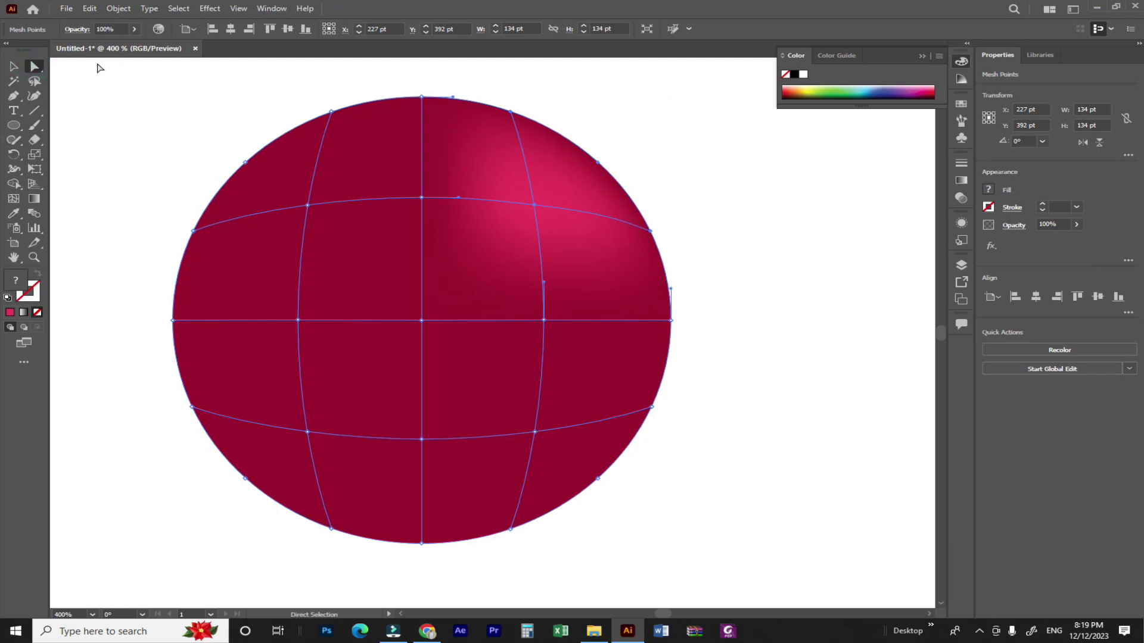
Step: Colour the sphere's lower-left mesh point a dark maroon to form a shadow
left_click_drag(109, 71, 742, 541)
left_click(14, 201)
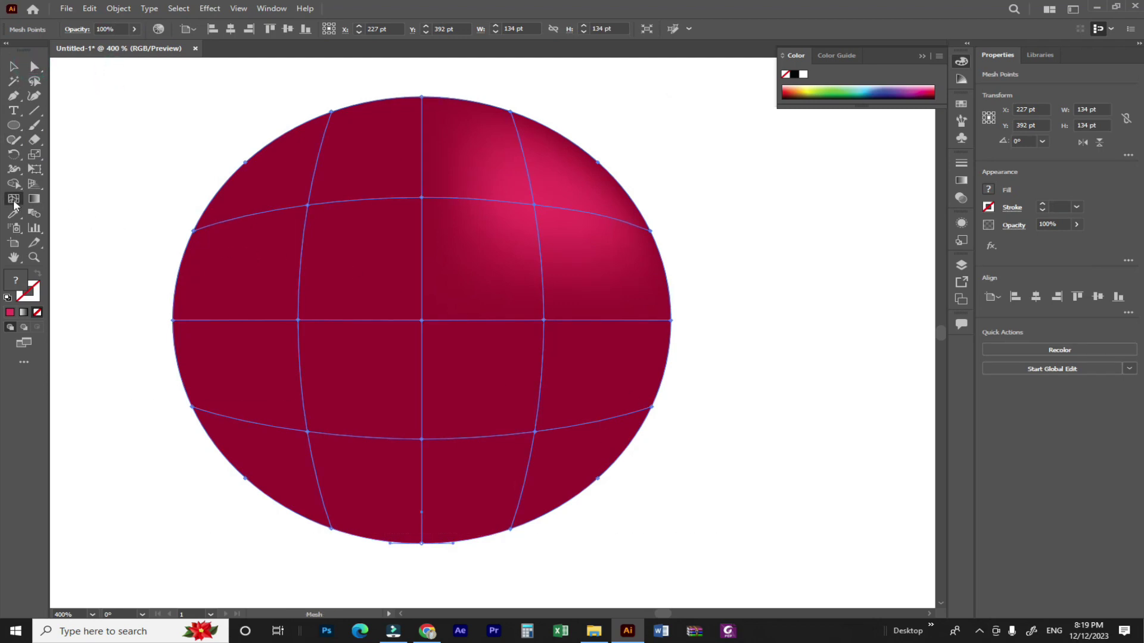
key("z")
left_click(14, 199)
left_click(308, 431)
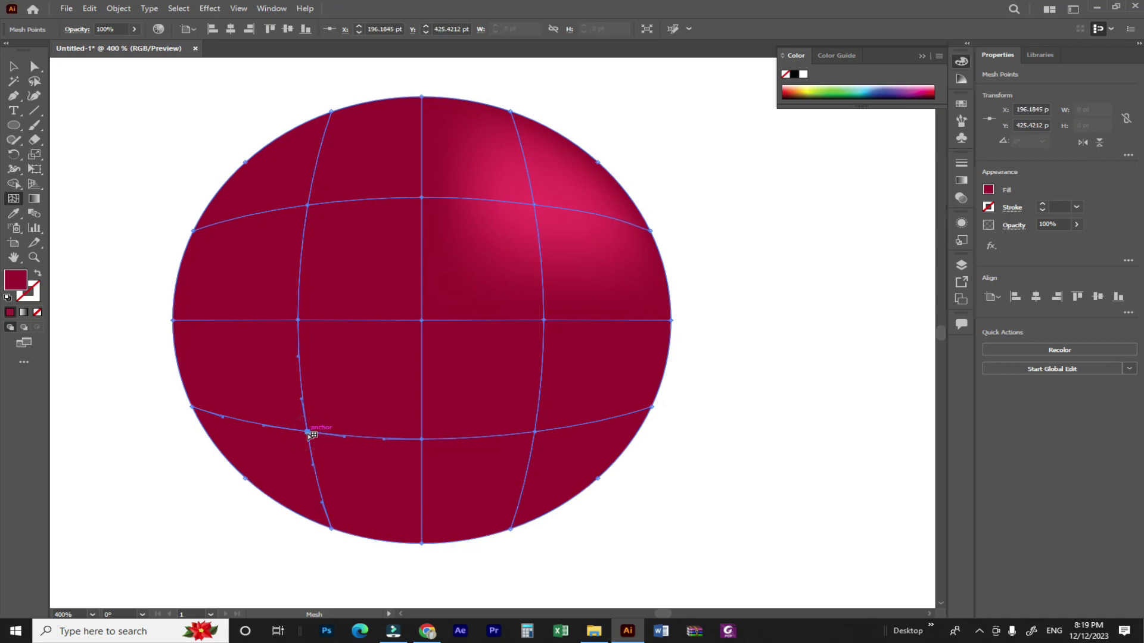
double_click(16, 280)
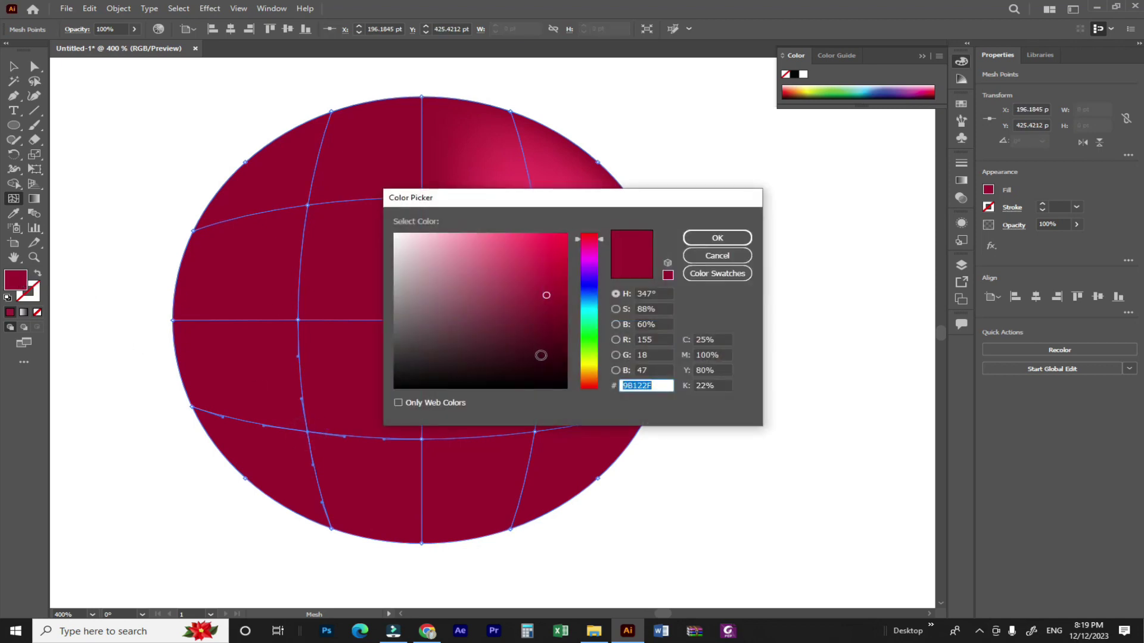
left_click(542, 350)
left_click(699, 238)
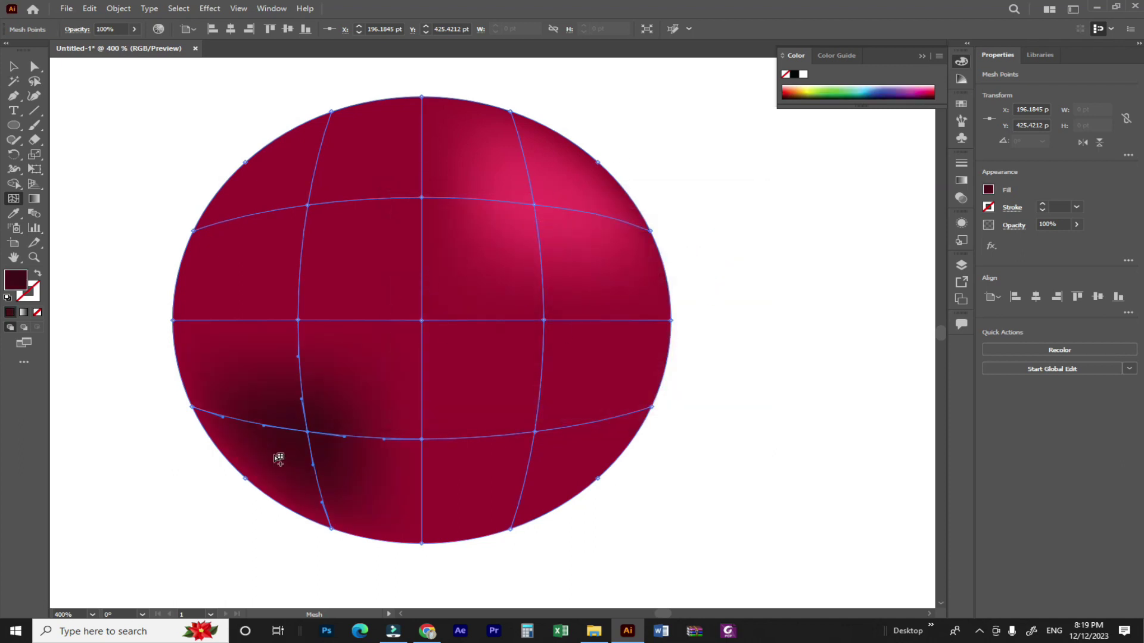
left_click_drag(253, 447, 391, 337)
scroll(405, 343, "up", 3)
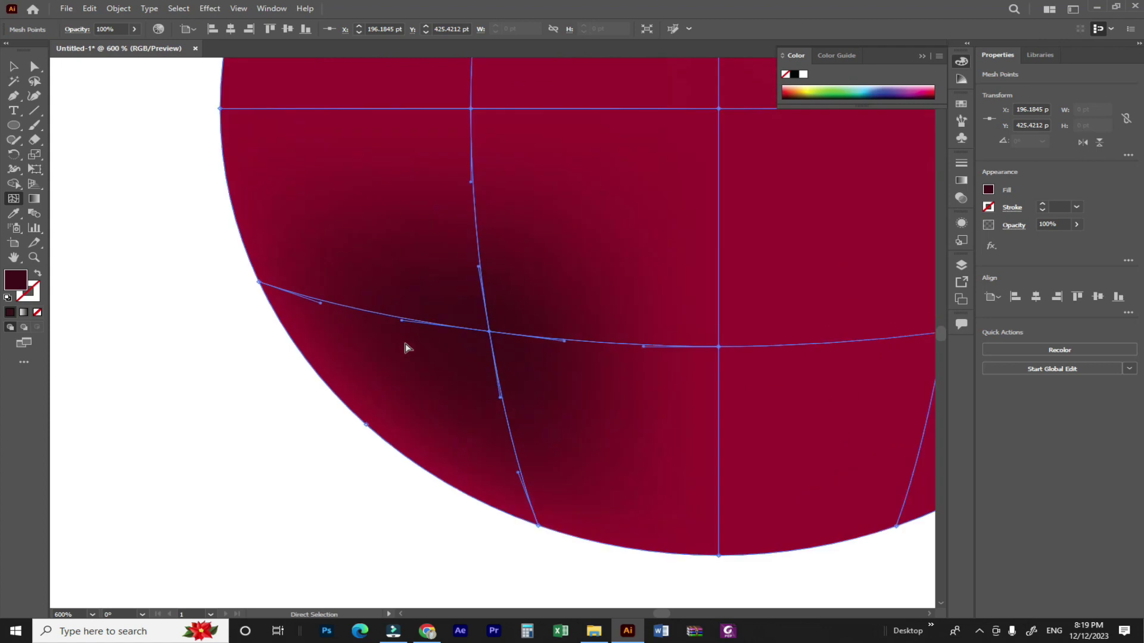
Step: Eyedrop the dark shadow colour onto the sphere's lower-left edge mesh point
left_click(258, 283)
key("i")
left_click(470, 348)
left_click(14, 66)
left_click(141, 194)
scroll(319, 322, "down", 3)
scroll(320, 322, "right", 3)
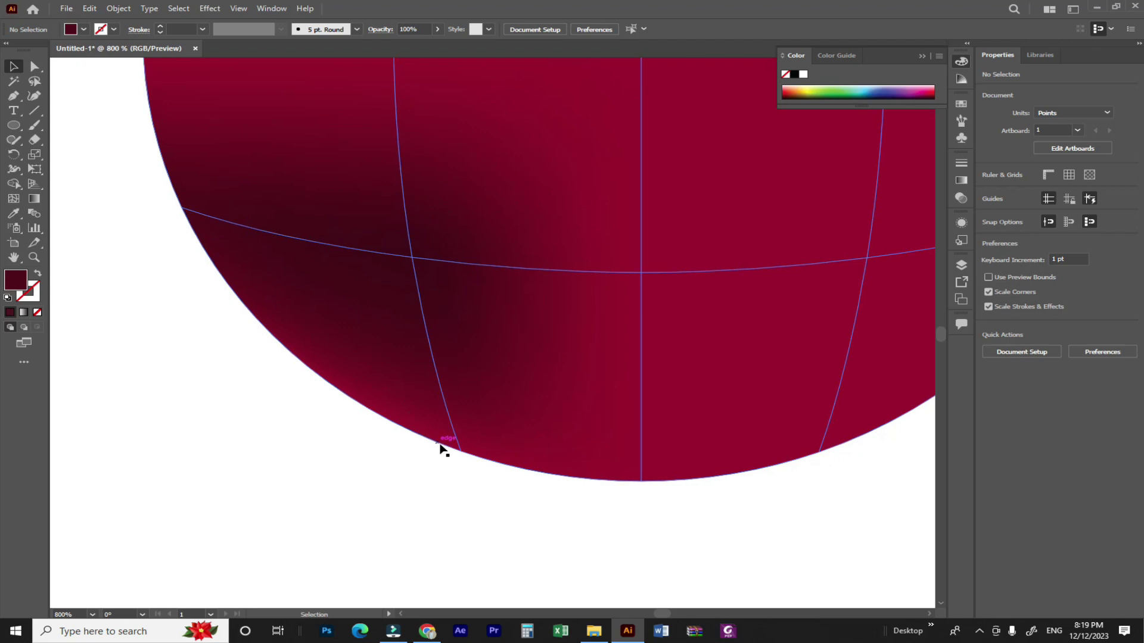
Step: Give a bottom-edge mesh point the same dark shadow colour, then deselect to review
key("a")
left_click(460, 450)
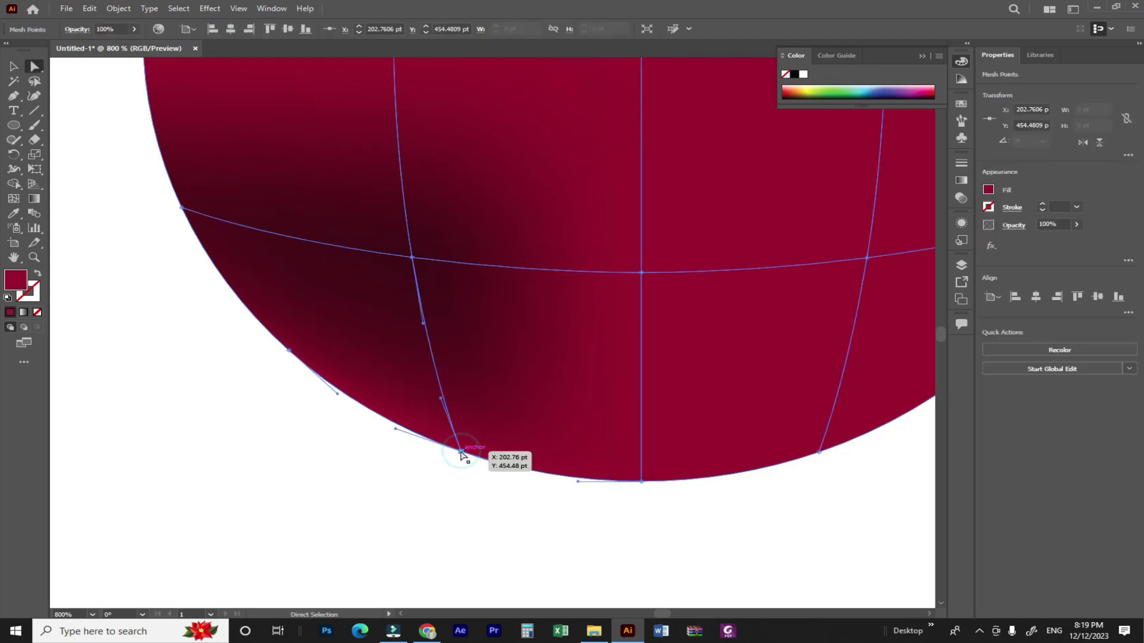
key("i")
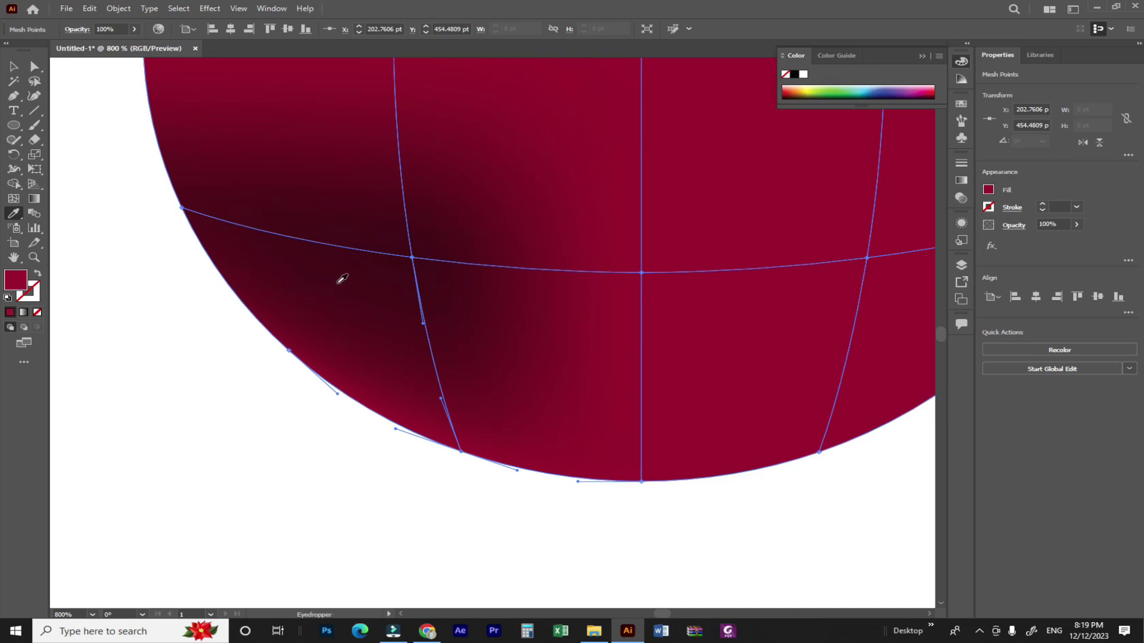
left_click(343, 279)
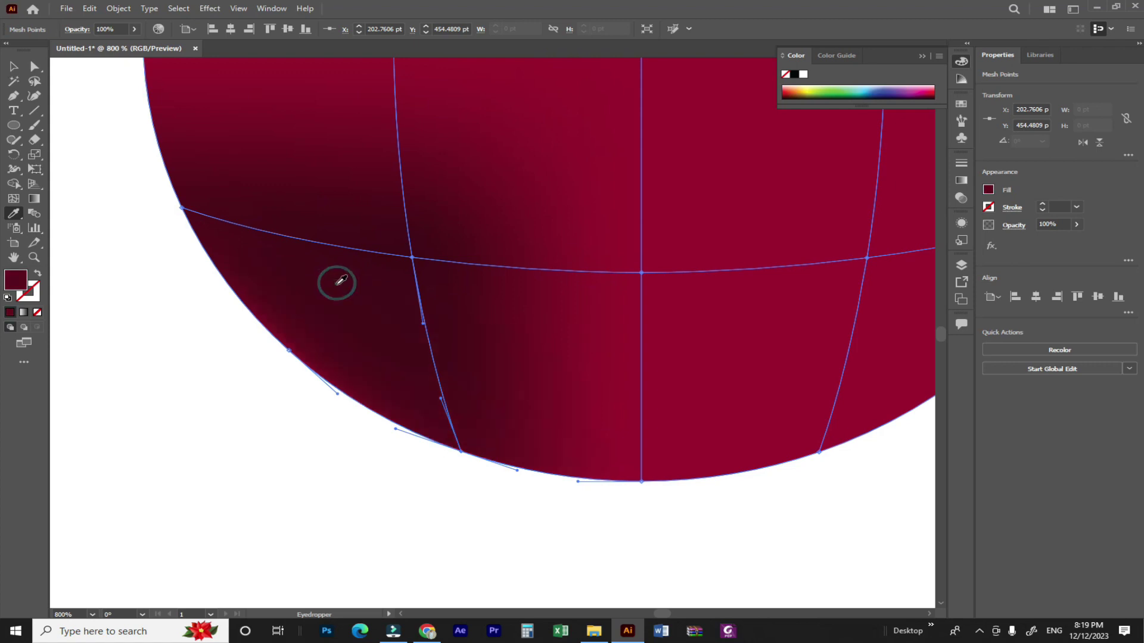
key("ctrl+minus")
key("ctrl+minus")
key("ctrl+minus")
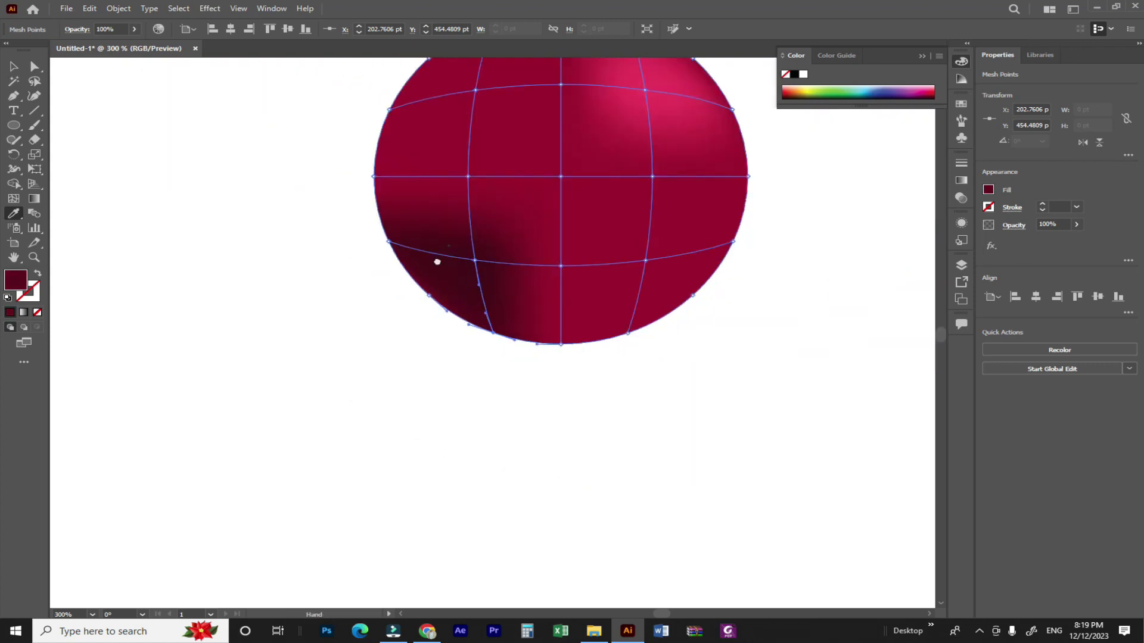
left_click(13, 67)
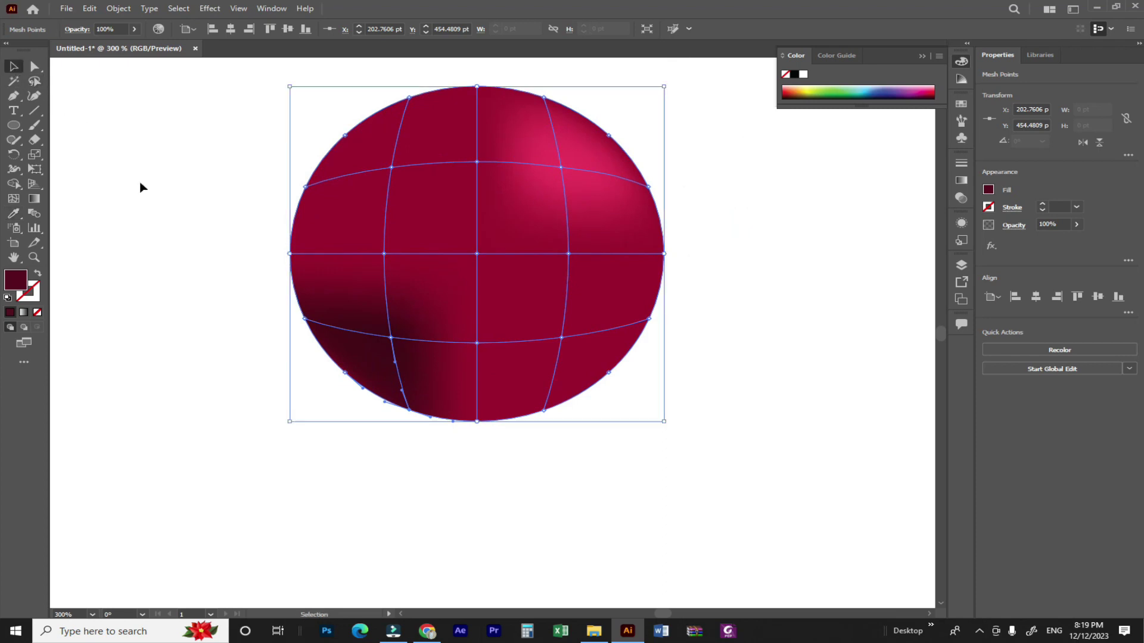
left_click(215, 271)
key("ctrl+plus")
left_click(172, 250)
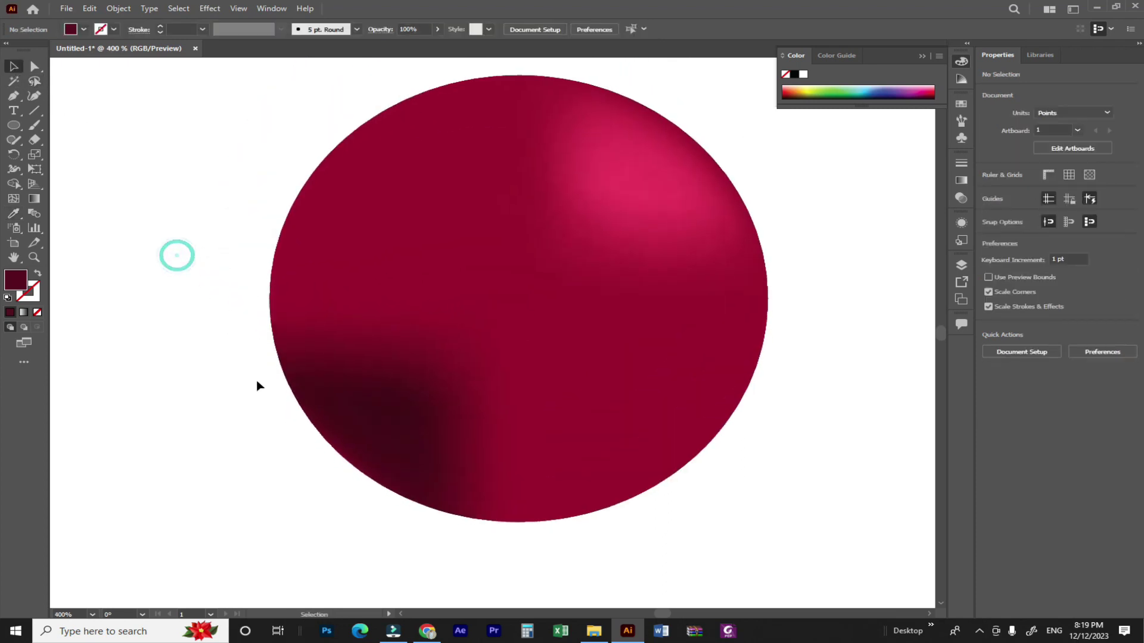
left_click(386, 471)
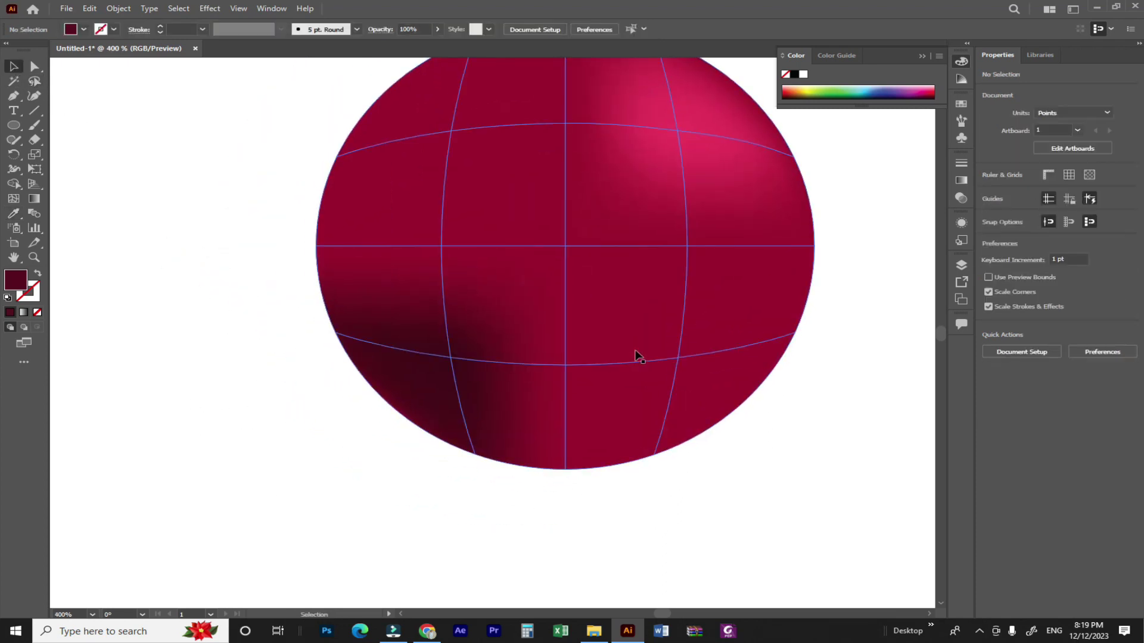
key("ctrl+minus")
key("ctrl+minus")
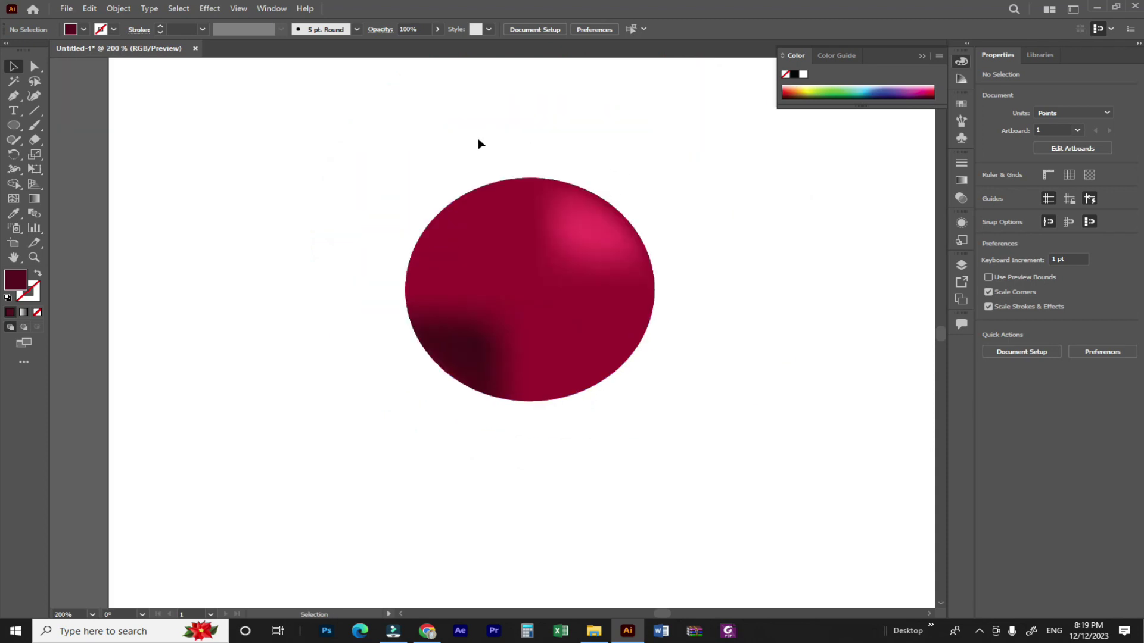
left_click_drag(479, 144, 705, 435)
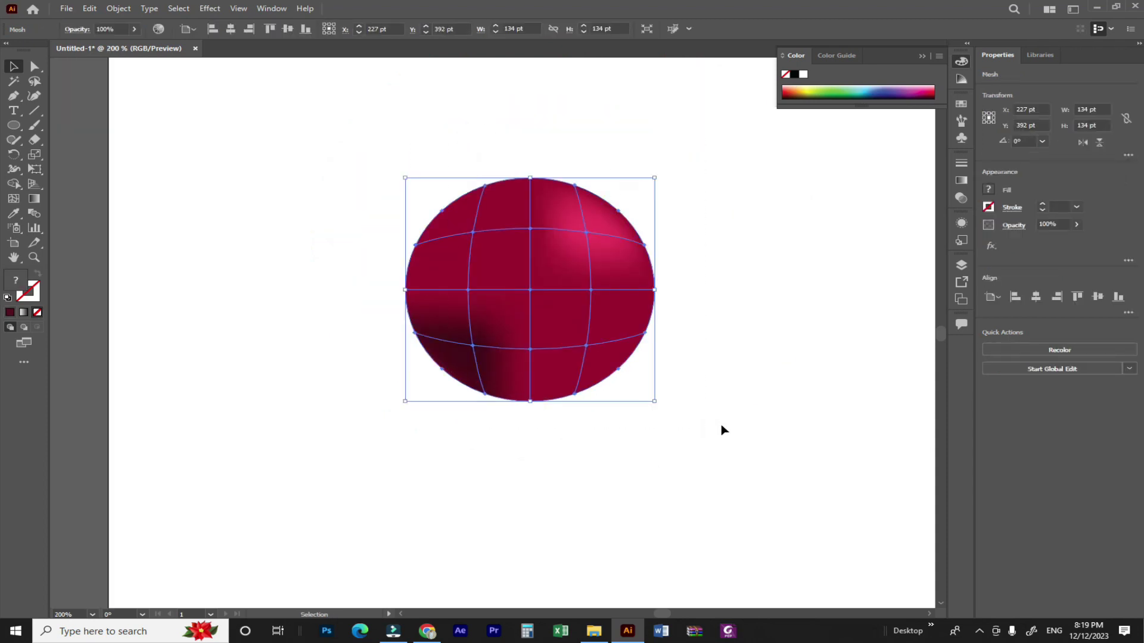
left_click(722, 429)
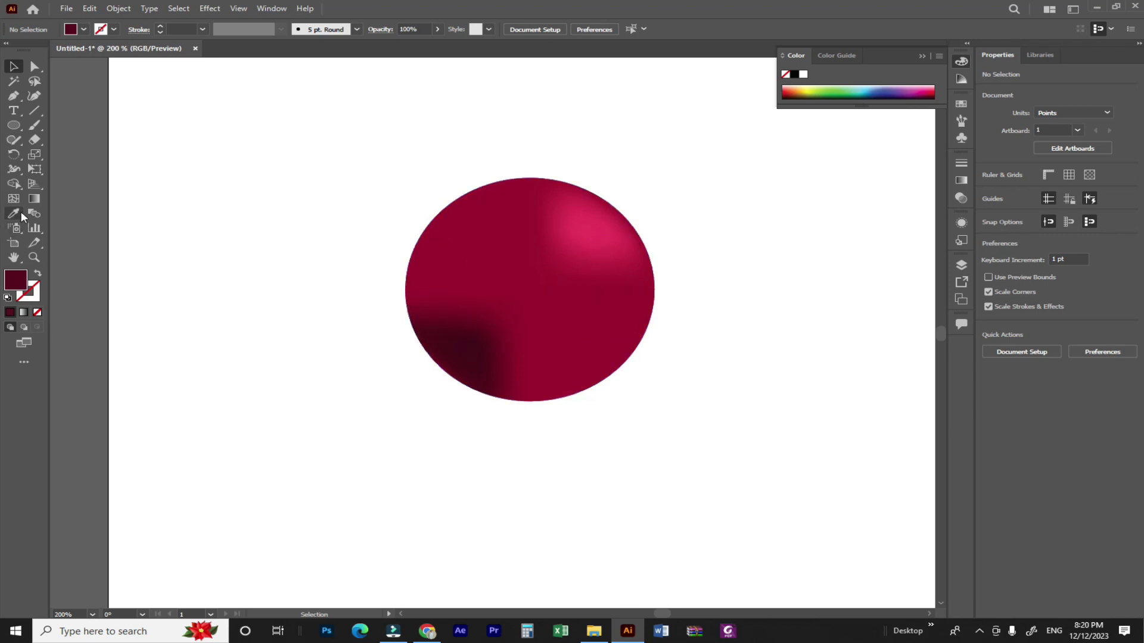
left_click(22, 126)
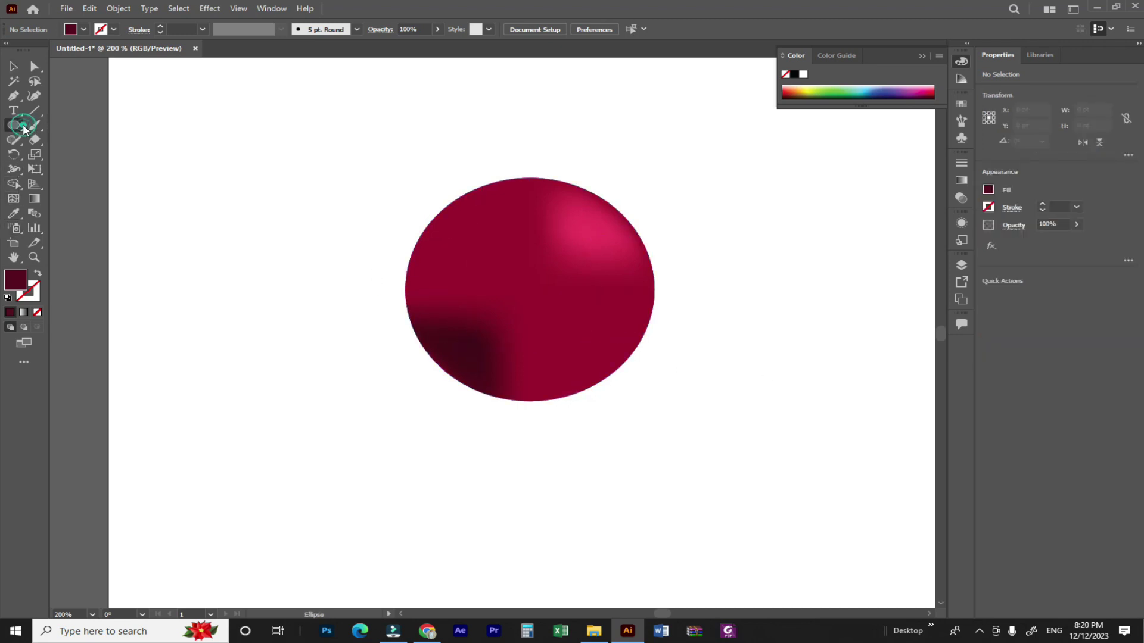
right_click(21, 129)
Step: Draw a rectangle left of the sphere, fill it bright green, and nudge it up
left_click(71, 121)
left_click_drag(143, 255, 369, 414)
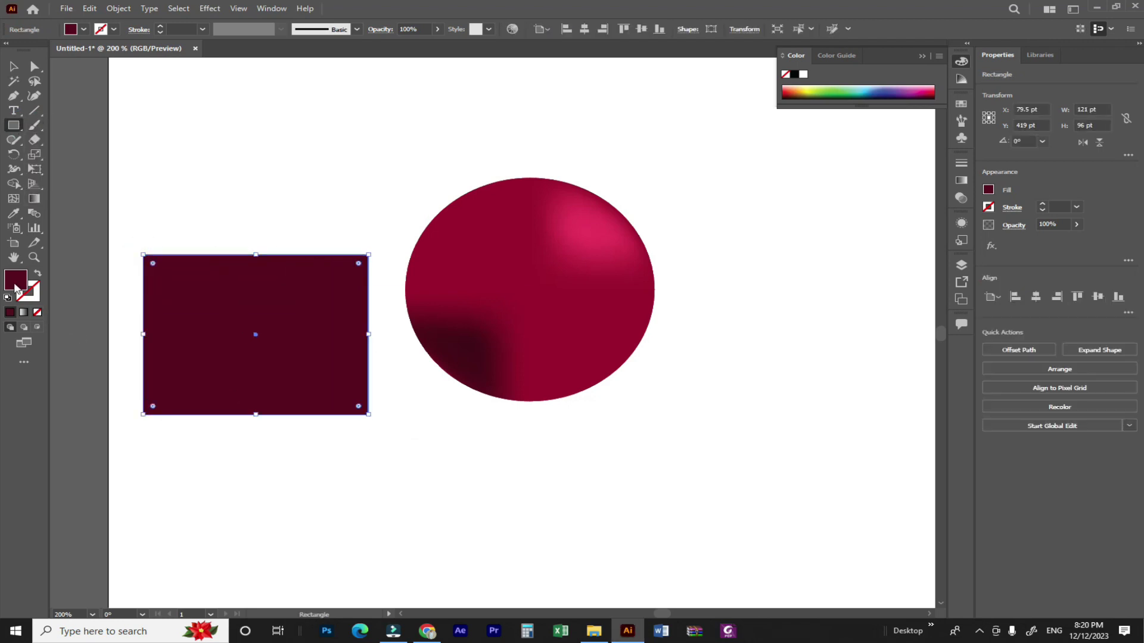
double_click(16, 289)
left_click_drag(586, 354, 569, 307)
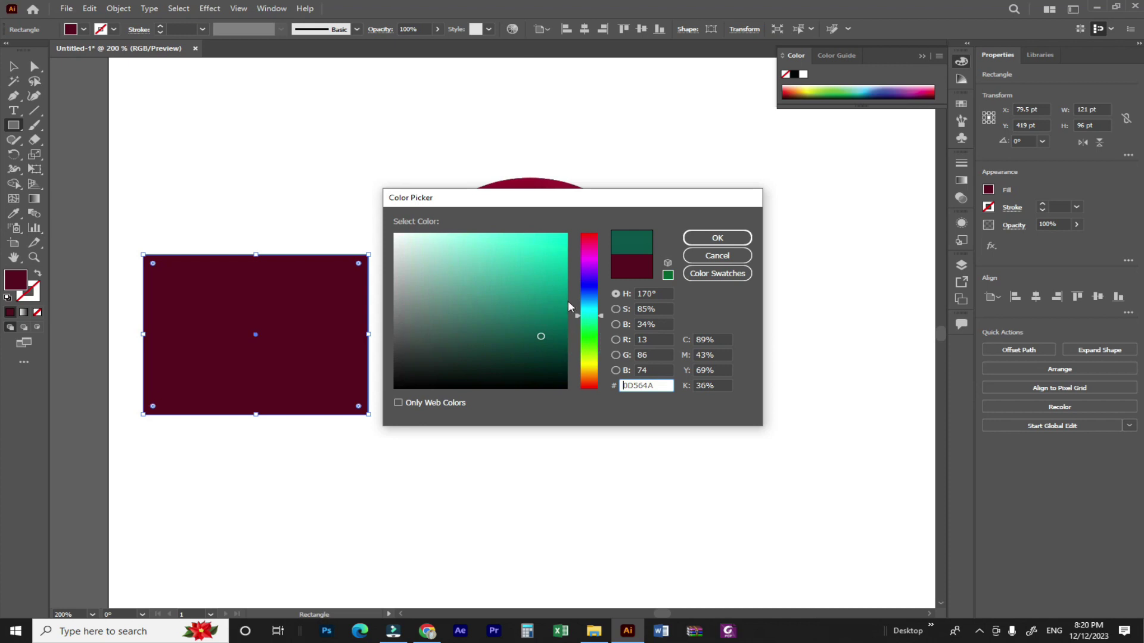
left_click(558, 264)
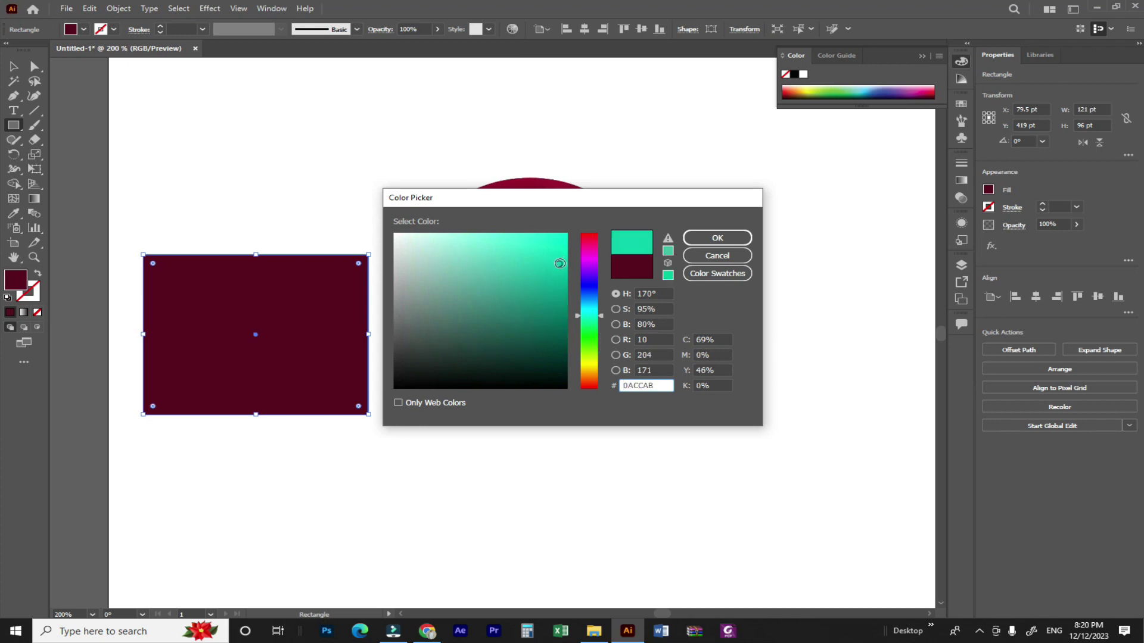
left_click(590, 332)
left_click(715, 238)
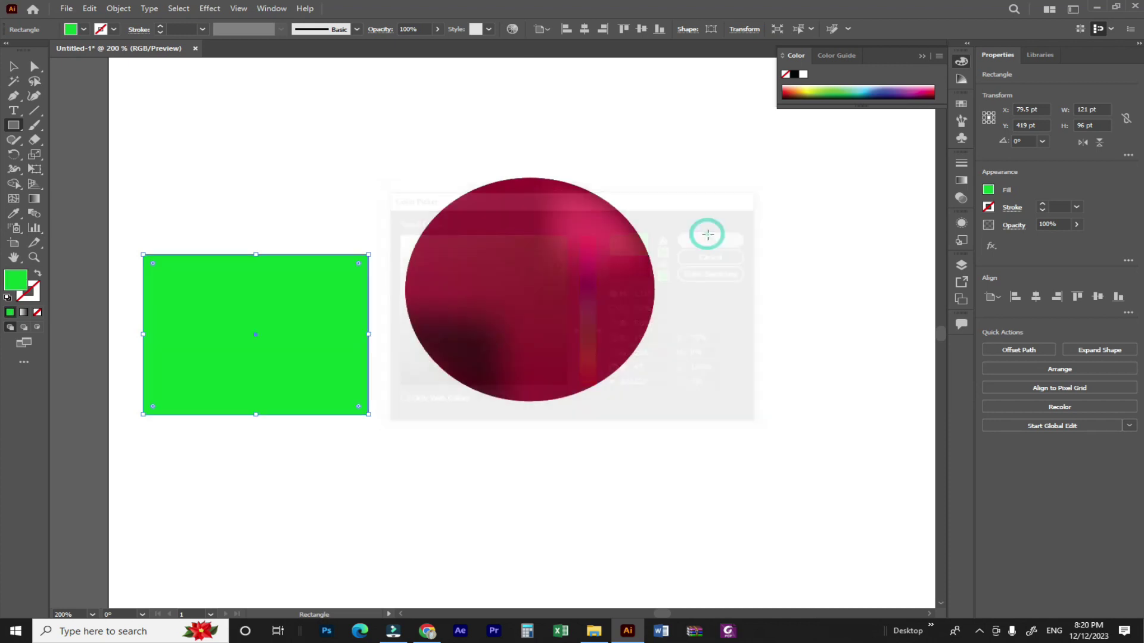
left_click(10, 65)
left_click_drag(305, 331, 305, 308)
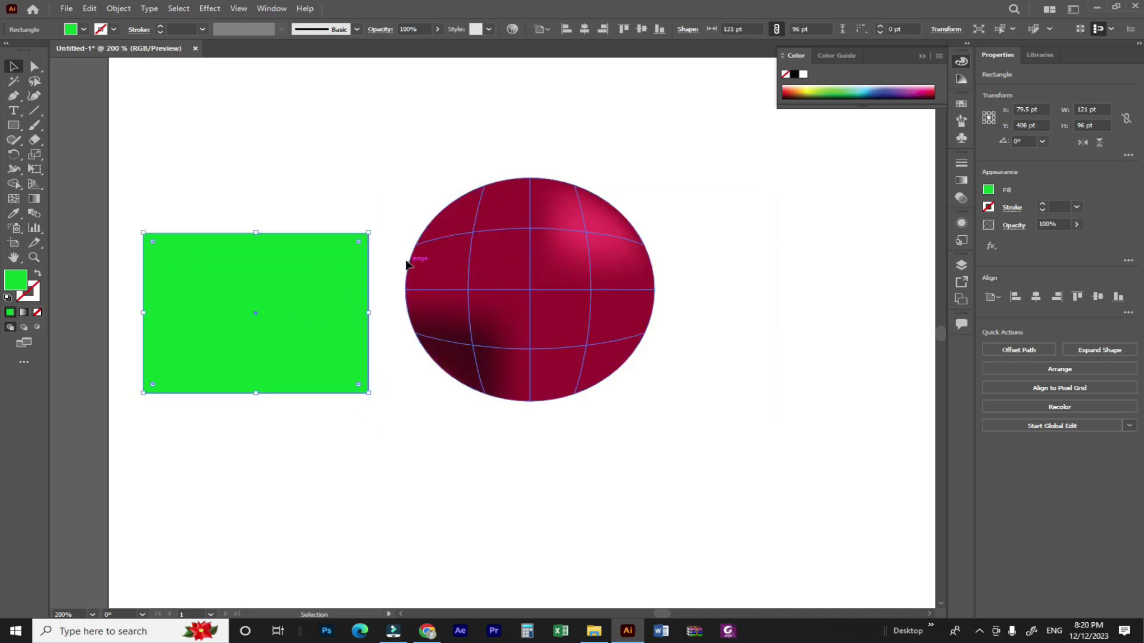
Step: Tint the sphere's left-edge mesh point green, sampled from the rectangle
left_click(417, 420)
left_click(377, 216)
left_click(335, 325)
left_click(344, 162)
left_click_drag(429, 136, 655, 401)
left_click(13, 198)
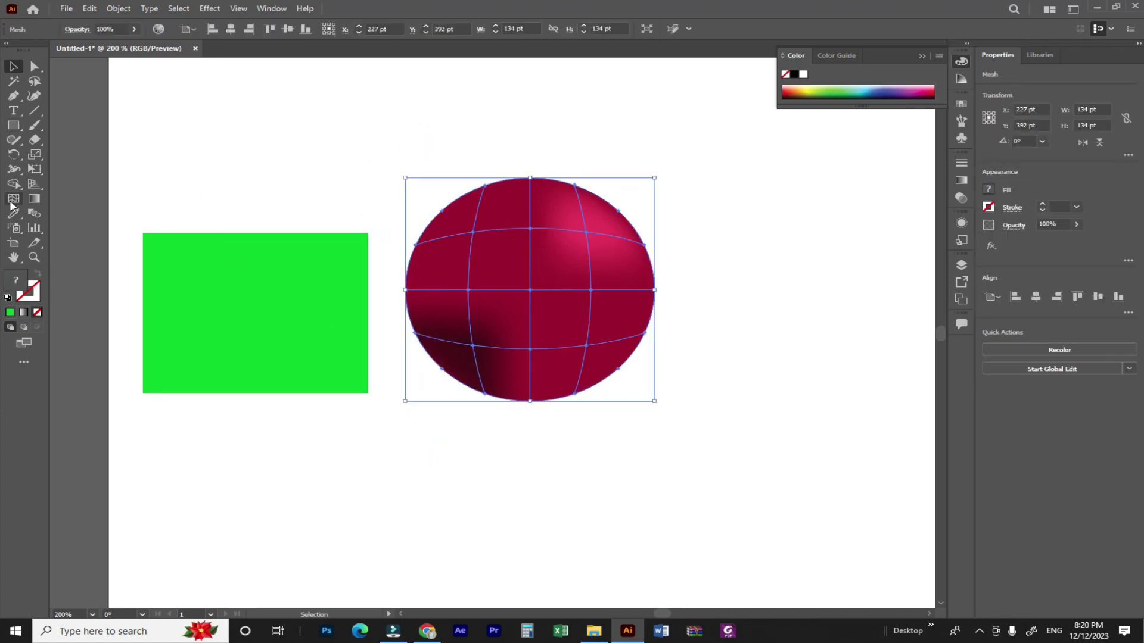
left_click(405, 290)
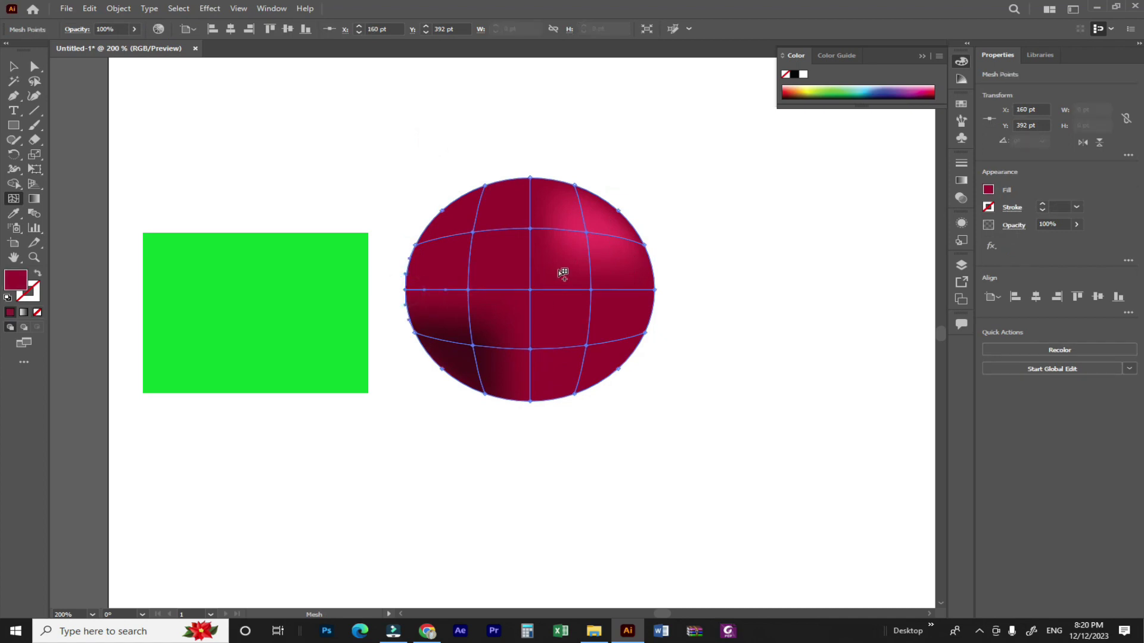
key("i")
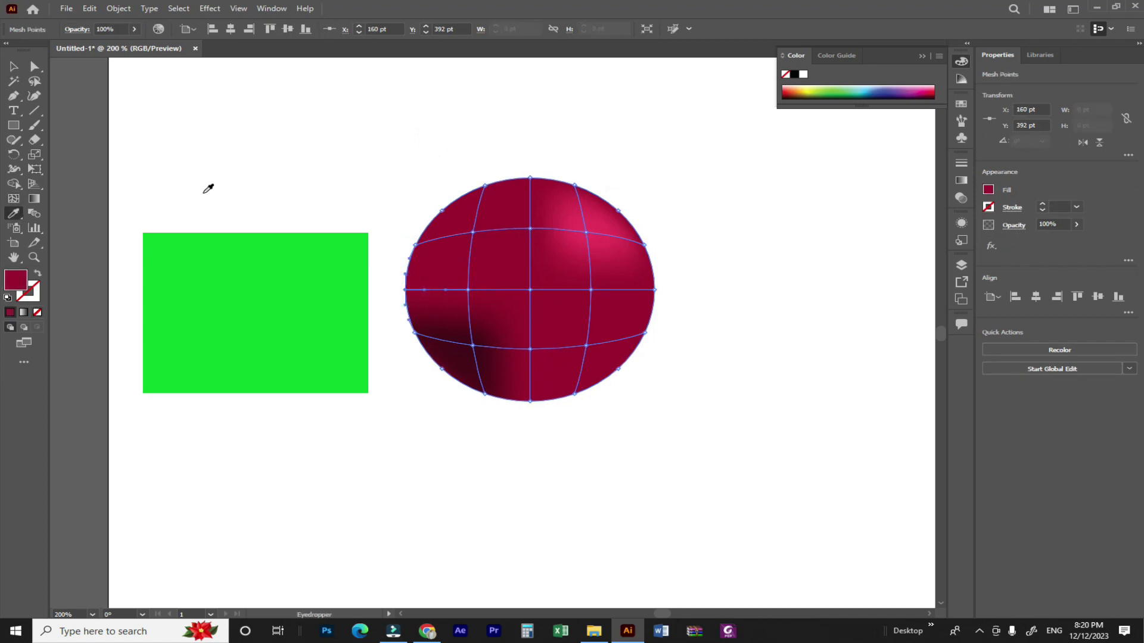
left_click(238, 243)
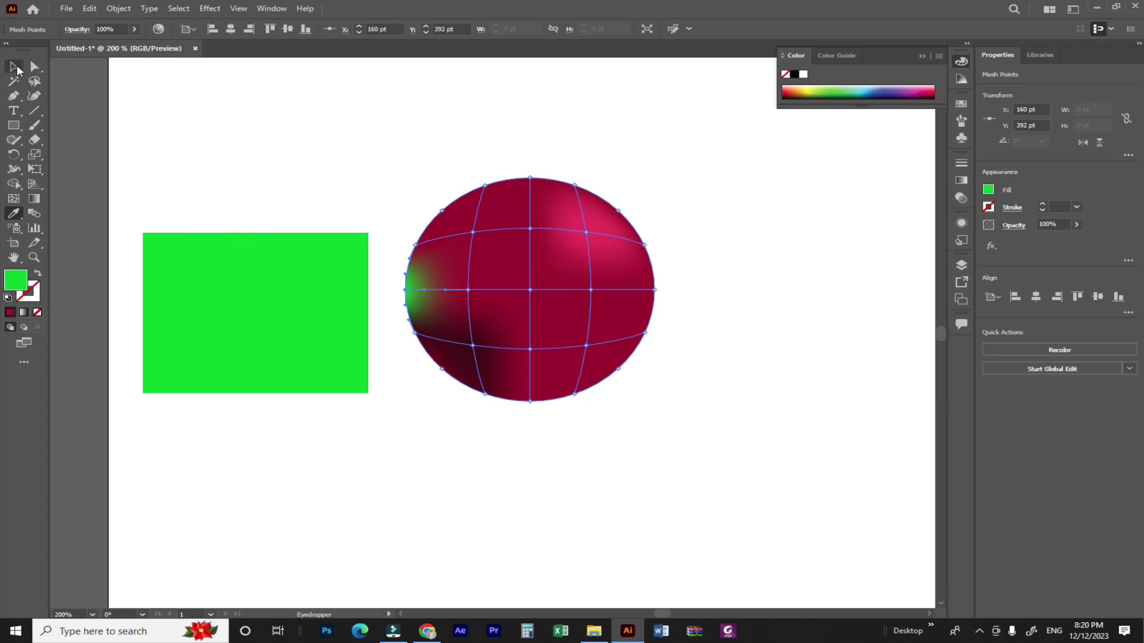
Step: Sample the rectangle's green onto two more left-side mesh points, then deselect to review the rim
key("a")
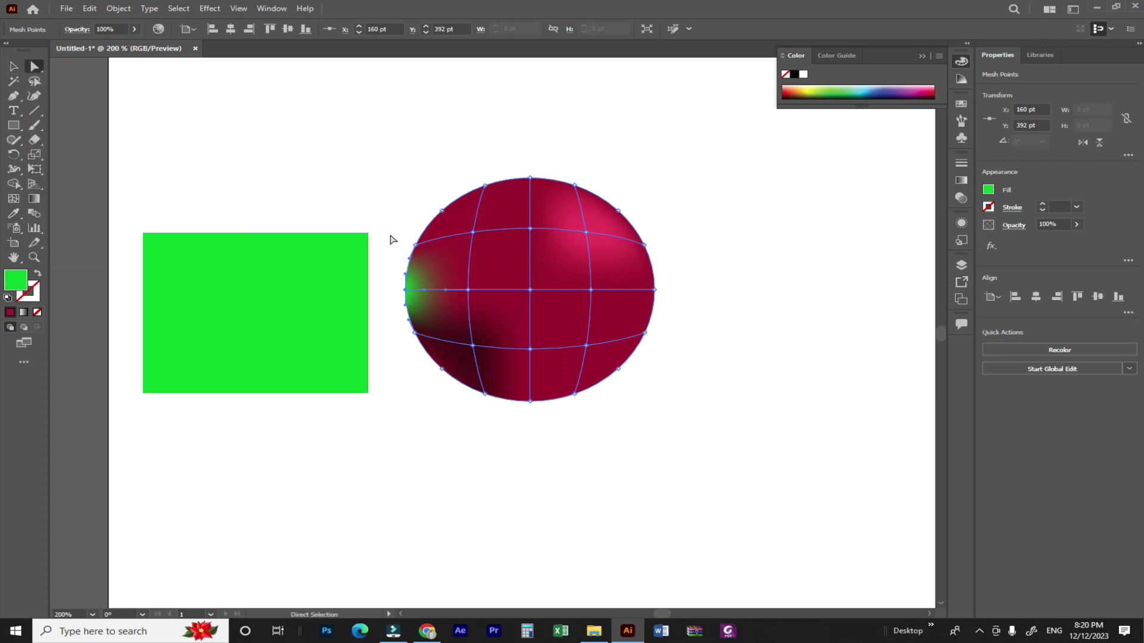
left_click(390, 234)
left_click(419, 262)
key("i")
left_click(346, 296)
left_click(14, 67)
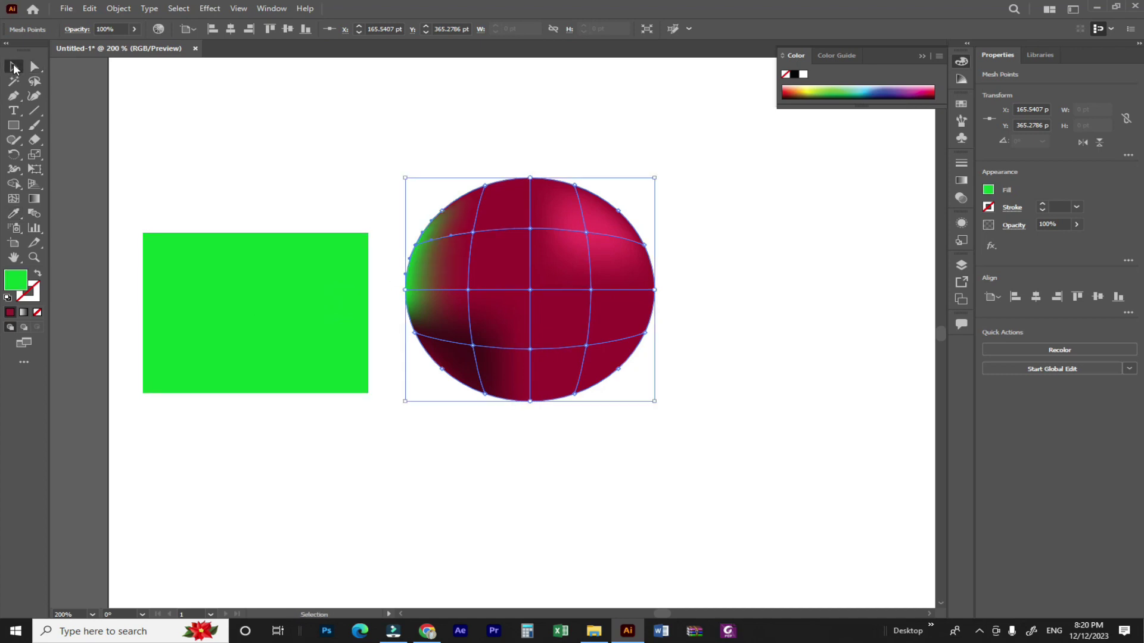
left_click(229, 106)
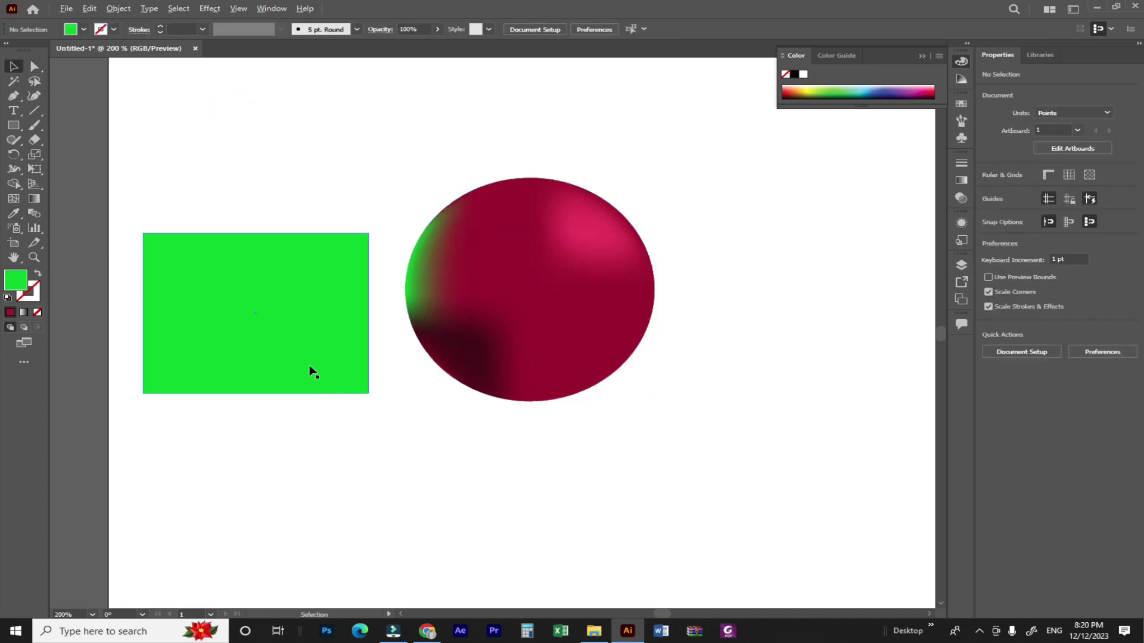
Step: Duplicate the green rectangle into a flat pill under the sphere, then delete it
left_click_drag(308, 371, 796, 508)
left_click_drag(796, 464, 655, 470)
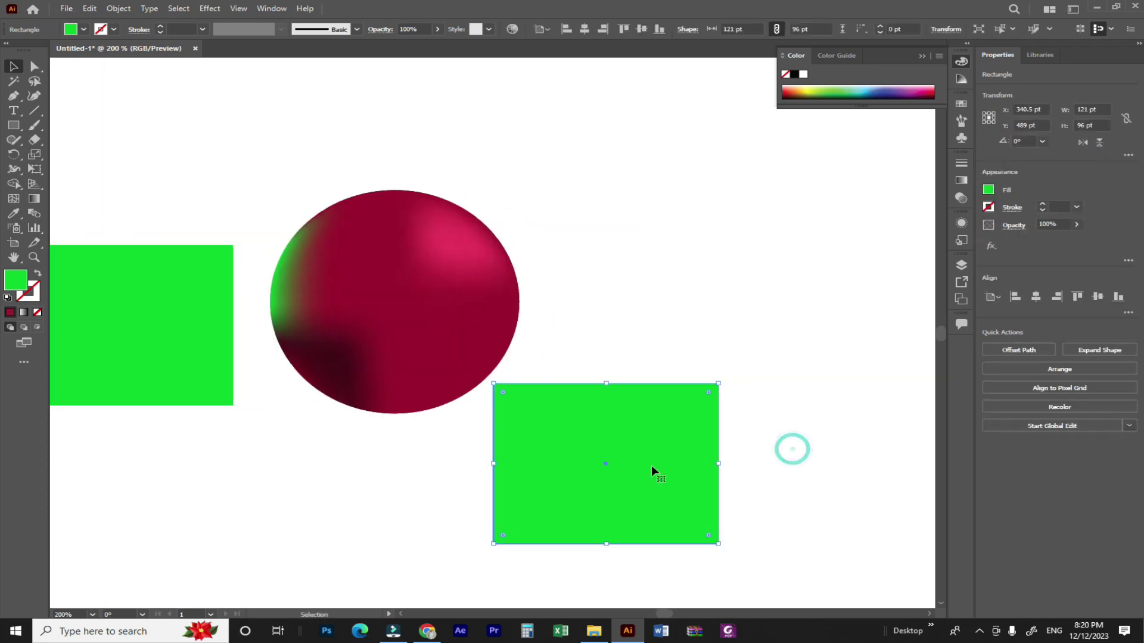
left_click_drag(604, 382, 614, 499)
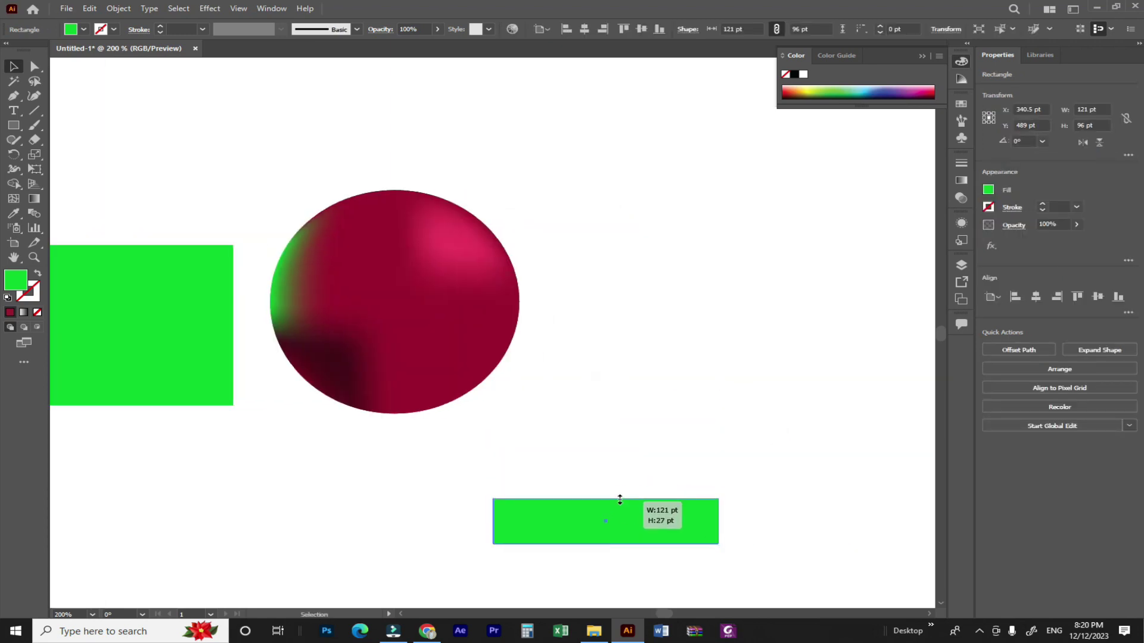
left_click_drag(501, 505, 518, 519)
left_click_drag(646, 523, 437, 432)
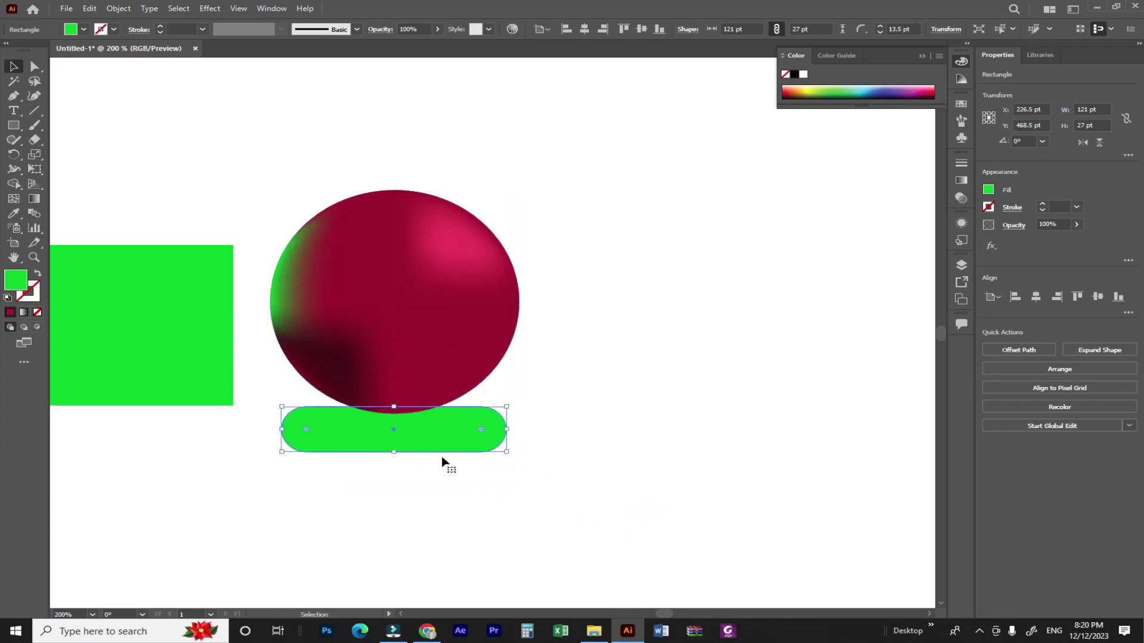
key("Delete")
Step: Draw a flat ellipse under the sphere, centre it, and fill it blue 0D7ACC
key("l")
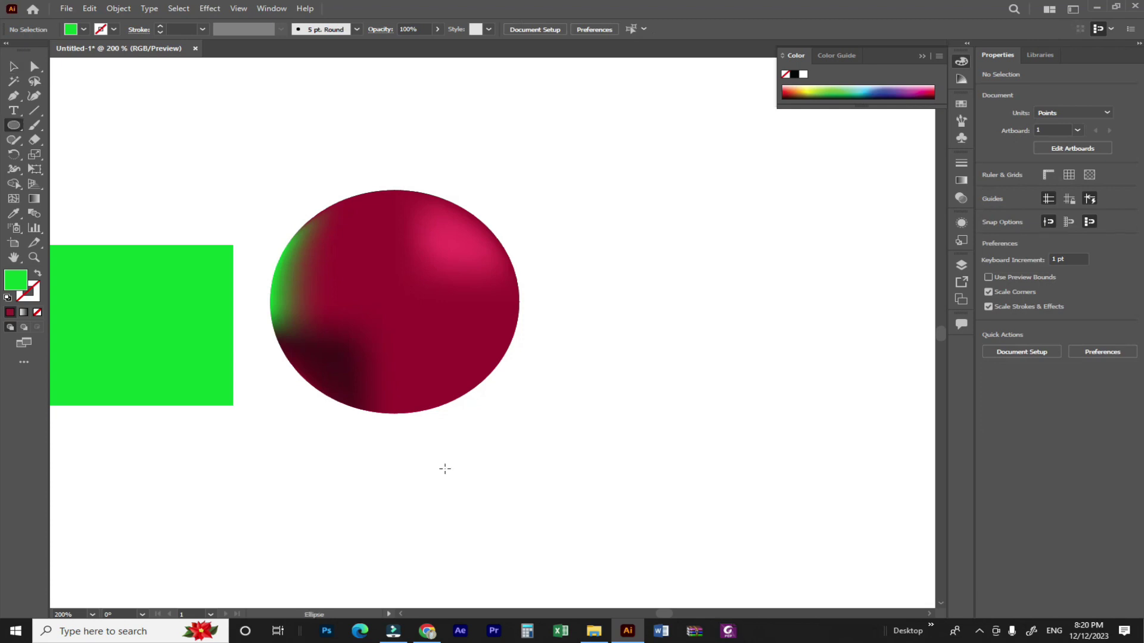
left_click_drag(254, 403, 628, 440)
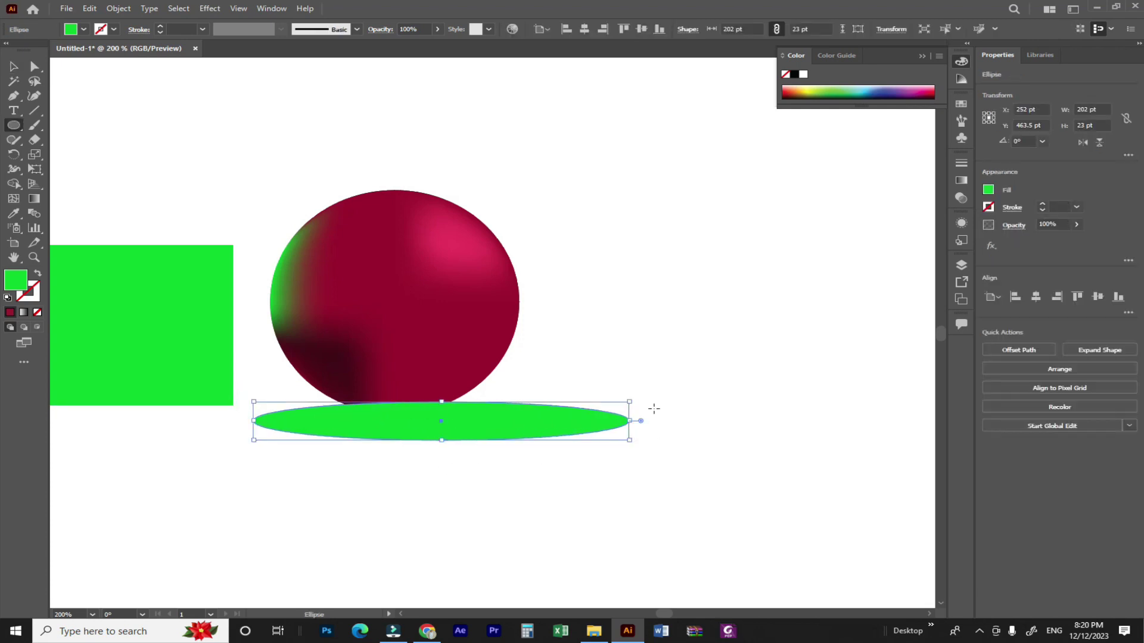
left_click(13, 66)
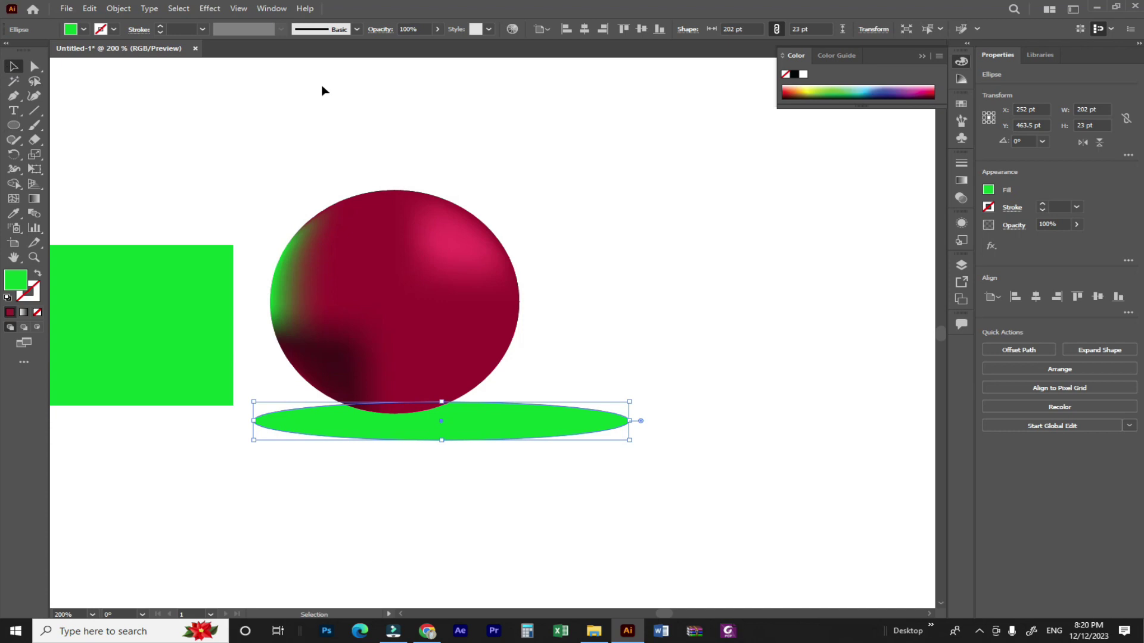
left_click(526, 444)
left_click_drag(524, 436, 494, 430)
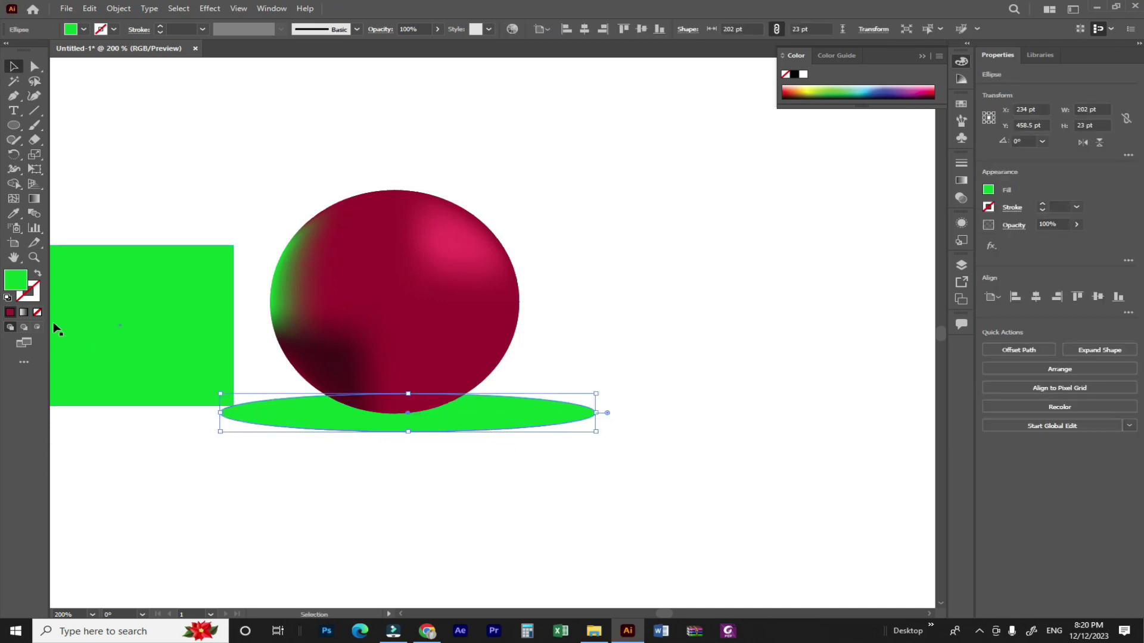
double_click(14, 287)
type("0D7ACC")
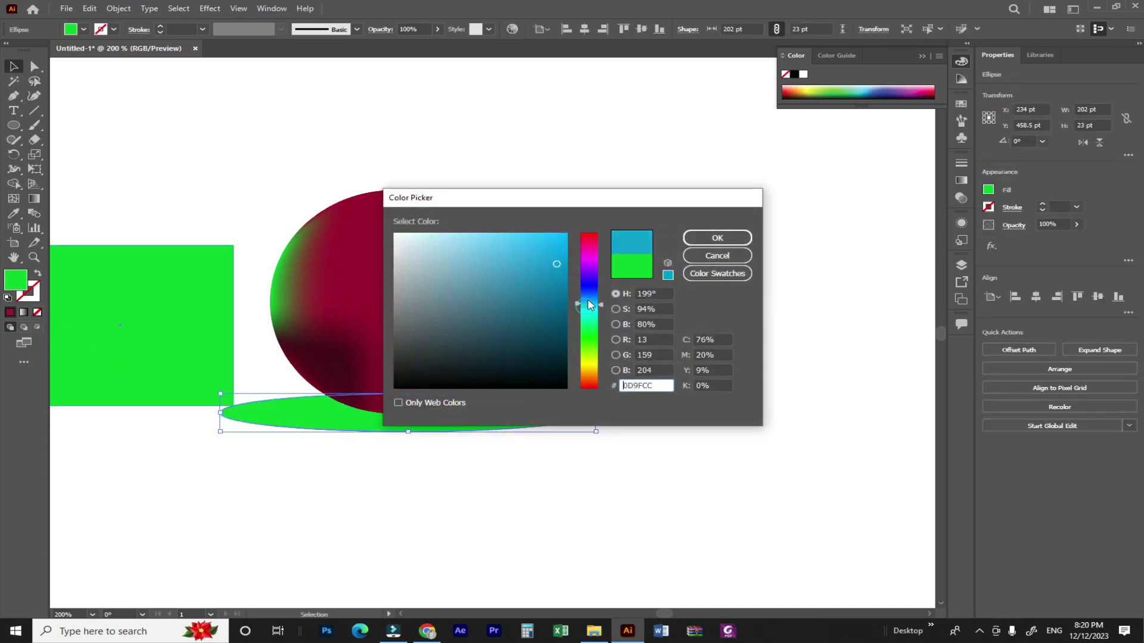
left_click(717, 237)
left_click(754, 389)
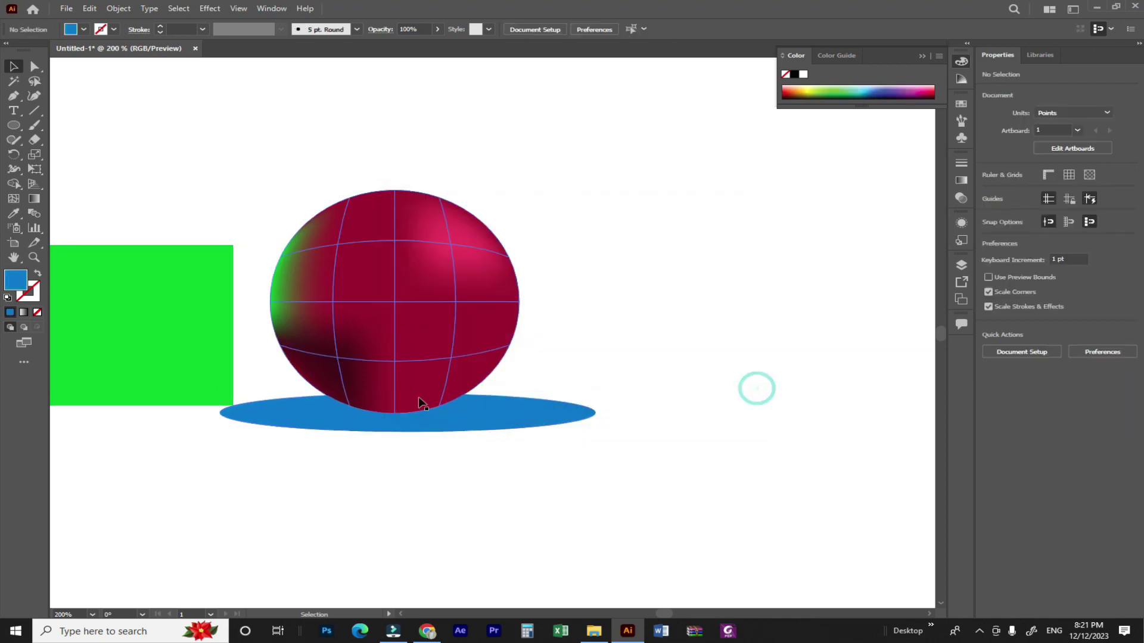
Step: Set the sphere's bottom mesh point to a near-black colour
scroll(488, 447, "up", 2)
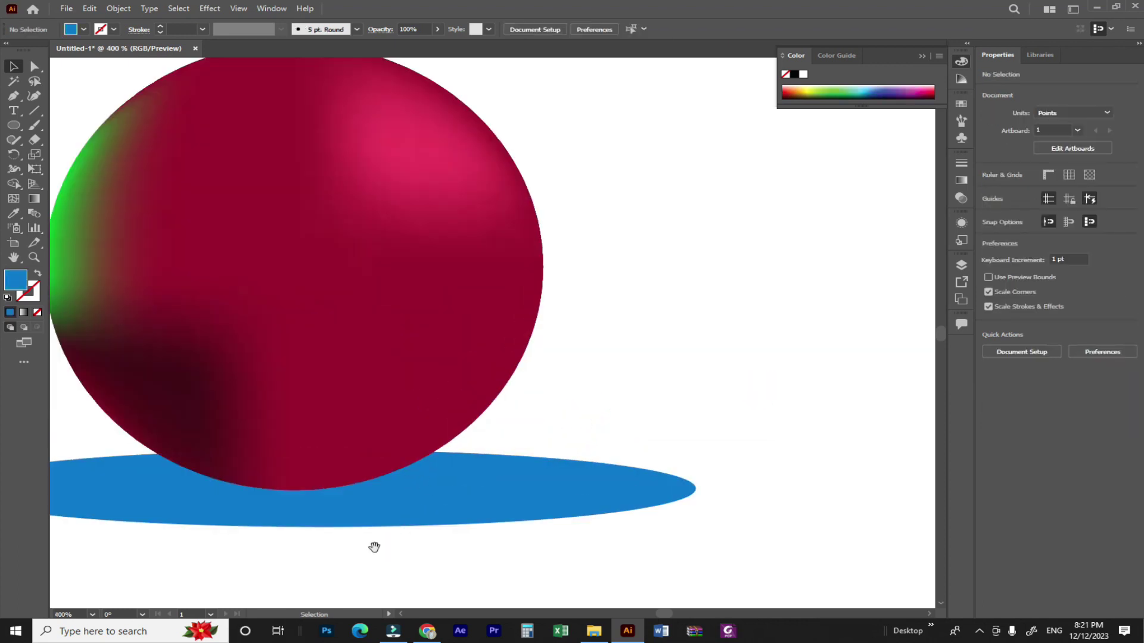
key("a")
left_click(325, 452)
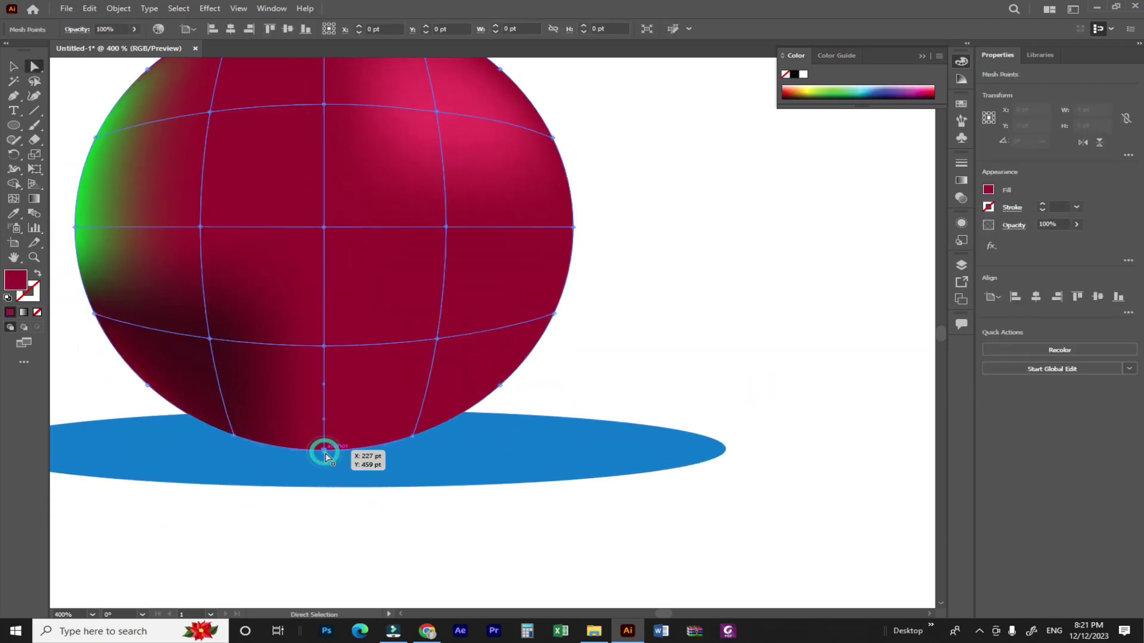
double_click(15, 279)
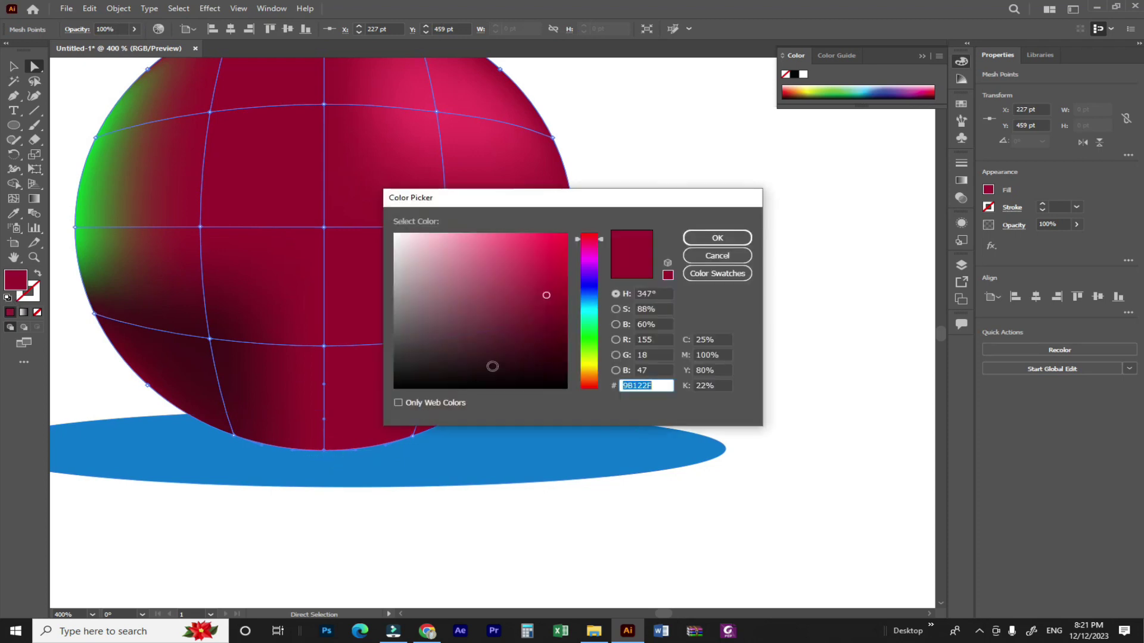
left_click(468, 374)
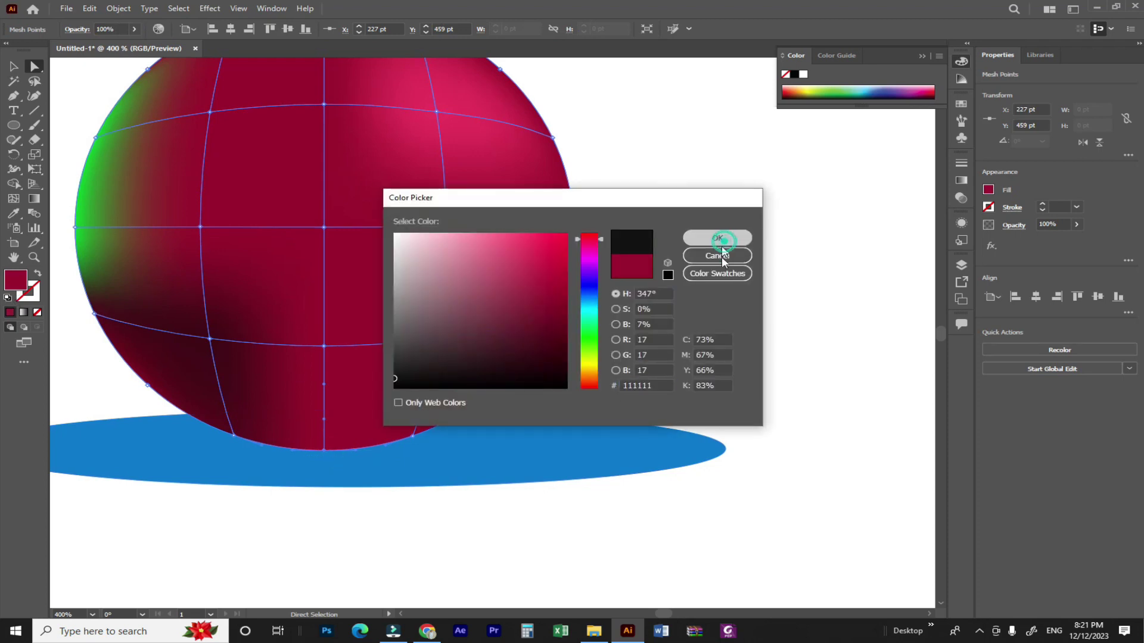
left_click(719, 238)
Step: Eyedrop the floor ellipse's blue onto a lower-right mesh point of the sphere
left_click(412, 435)
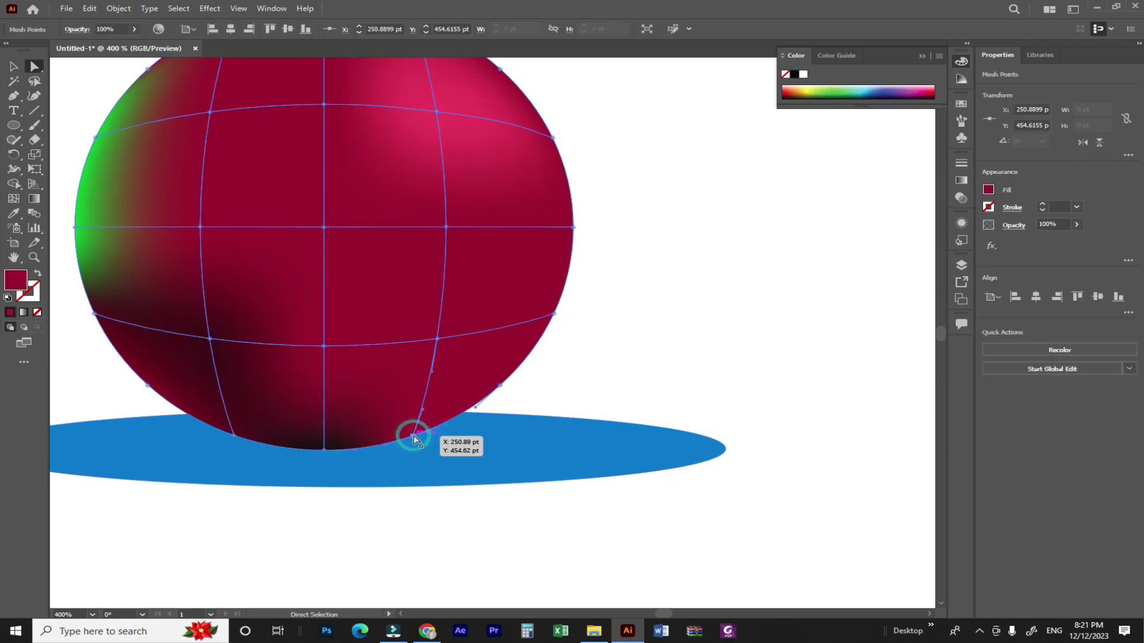
double_click(12, 280)
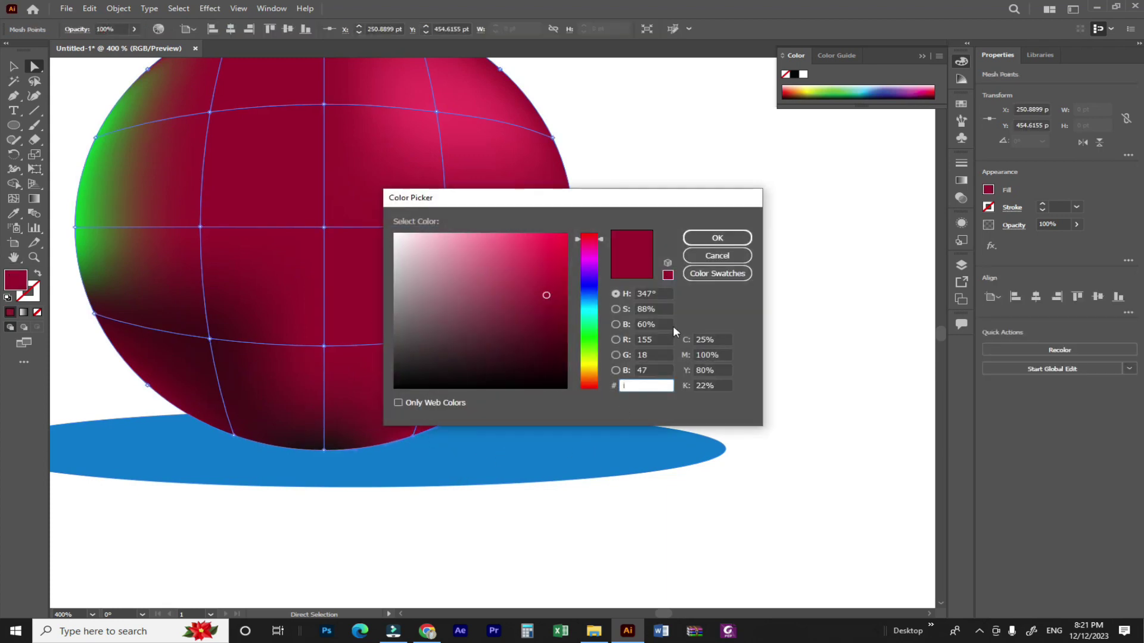
left_click(712, 255)
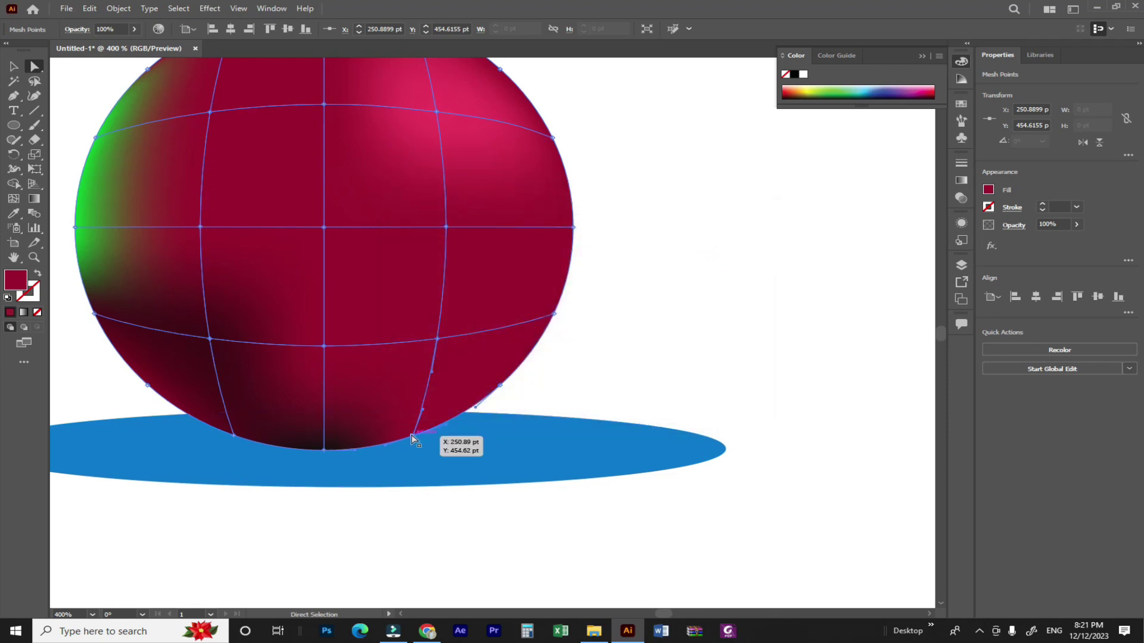
key("i")
left_click(553, 456)
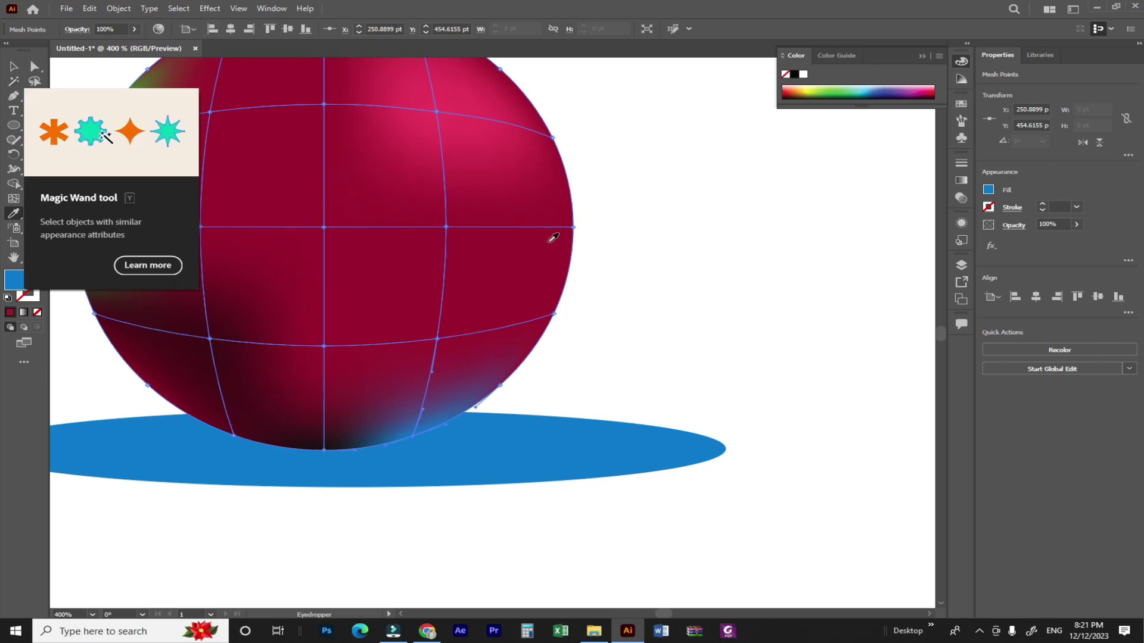
left_click(13, 66)
Step: Restack the objects so the crimson sphere sits in front of the blue floor ellipse
left_click(686, 262)
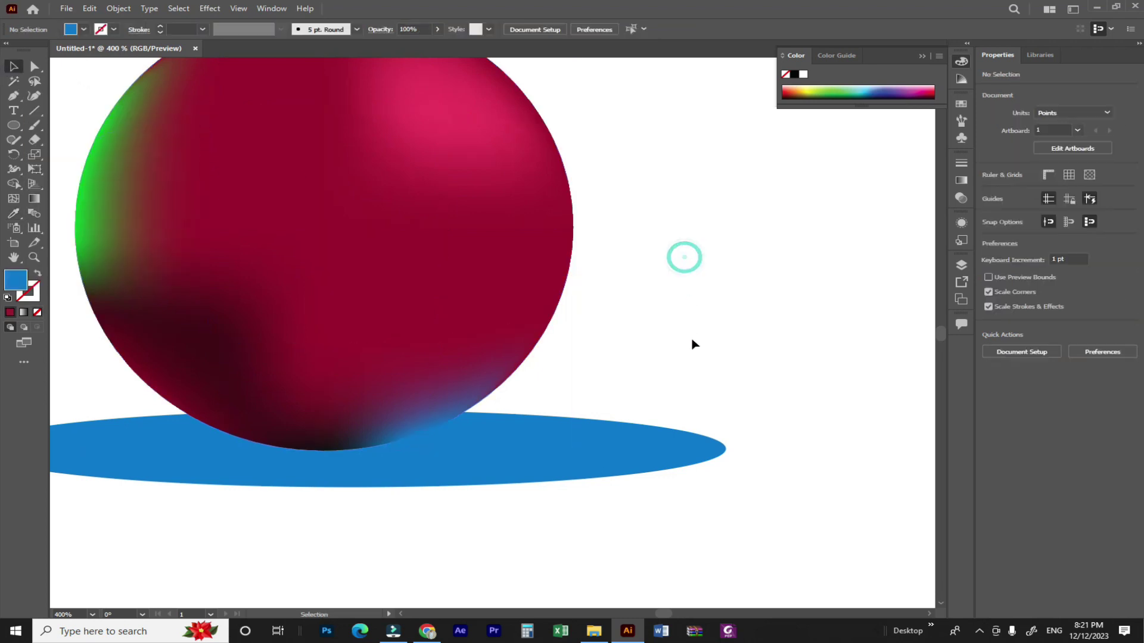
left_click(626, 451)
key("a")
key("v")
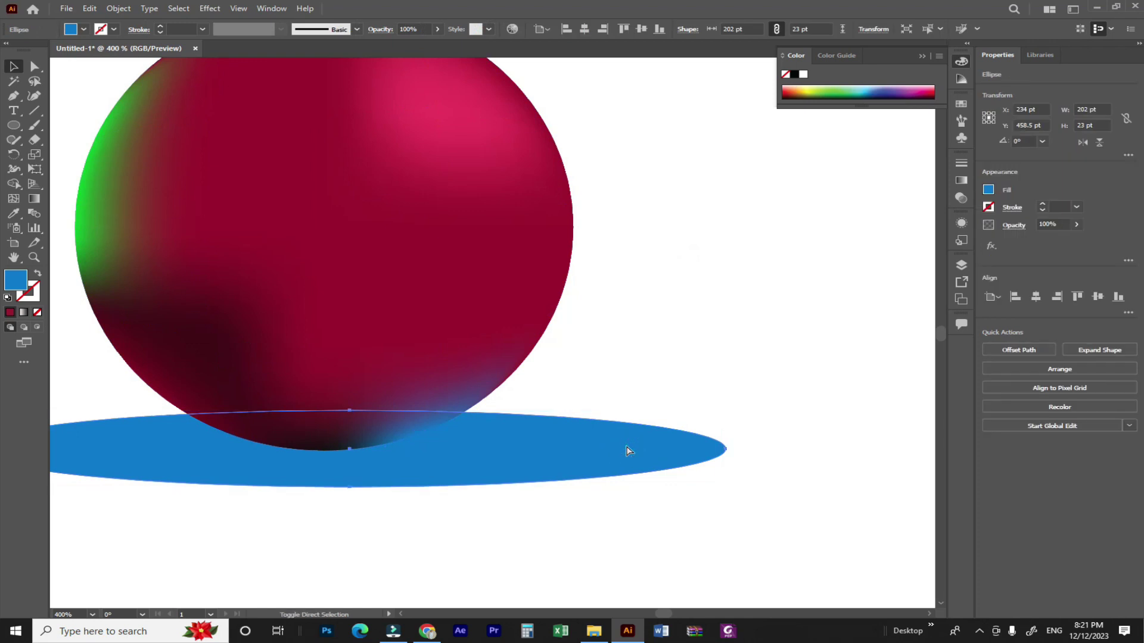
key("ctrl+shift+bracketright")
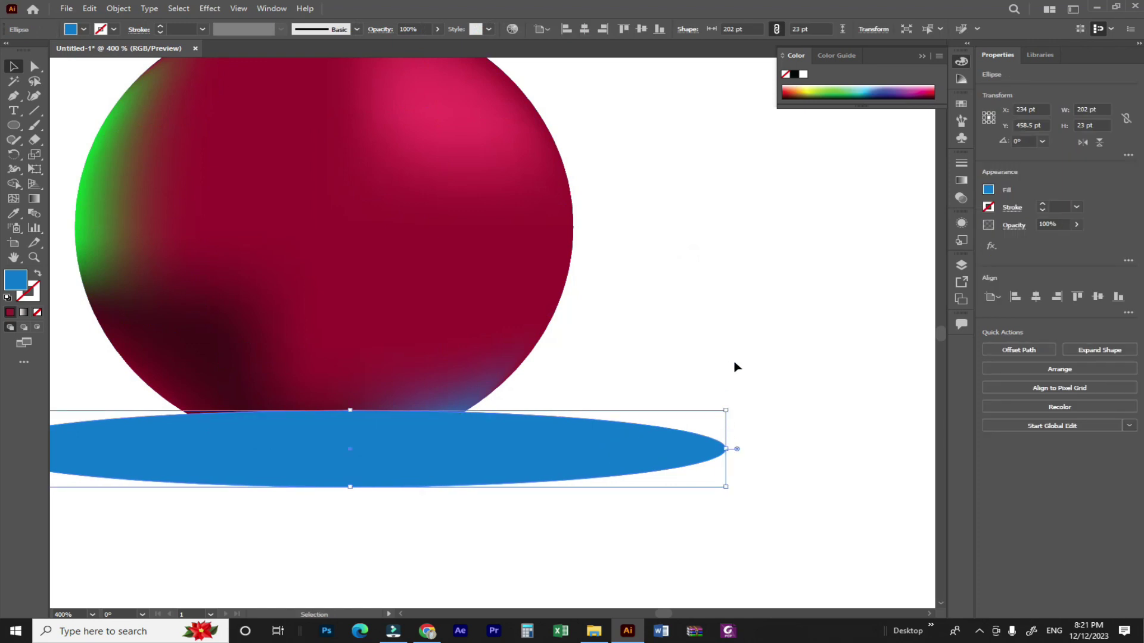
left_click(413, 309)
key("ctrl+shift+bracketright")
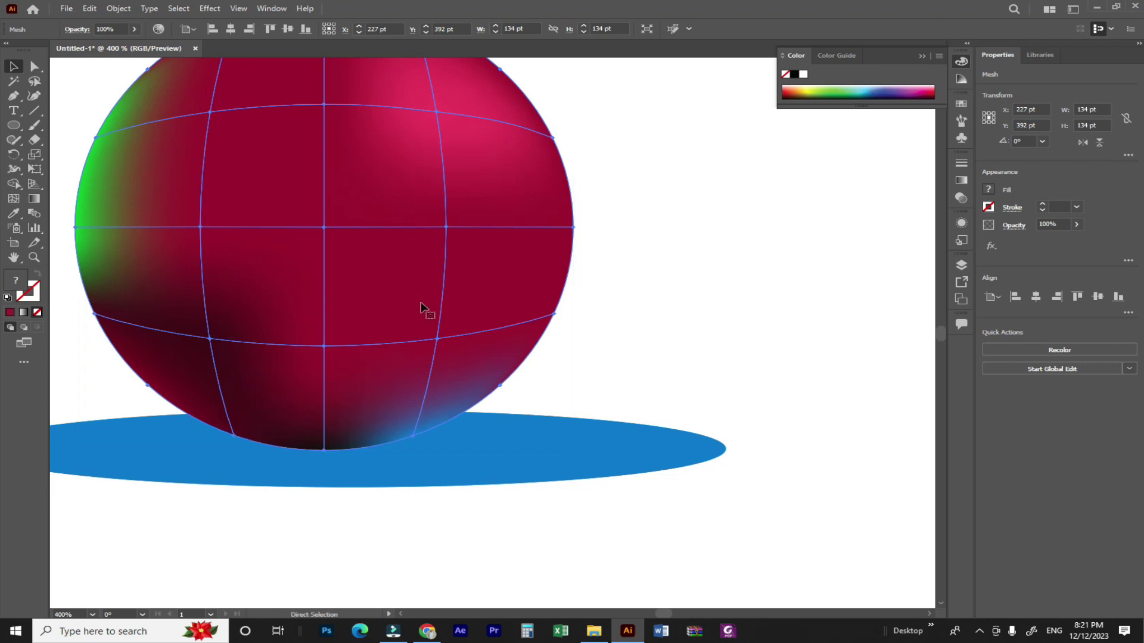
left_click(650, 301)
Step: Make a smaller copy of the floor ellipse under the sphere, filled near-black 070707
left_click(555, 472)
left_click_drag(721, 448, 573, 449)
key("i")
left_click(307, 439)
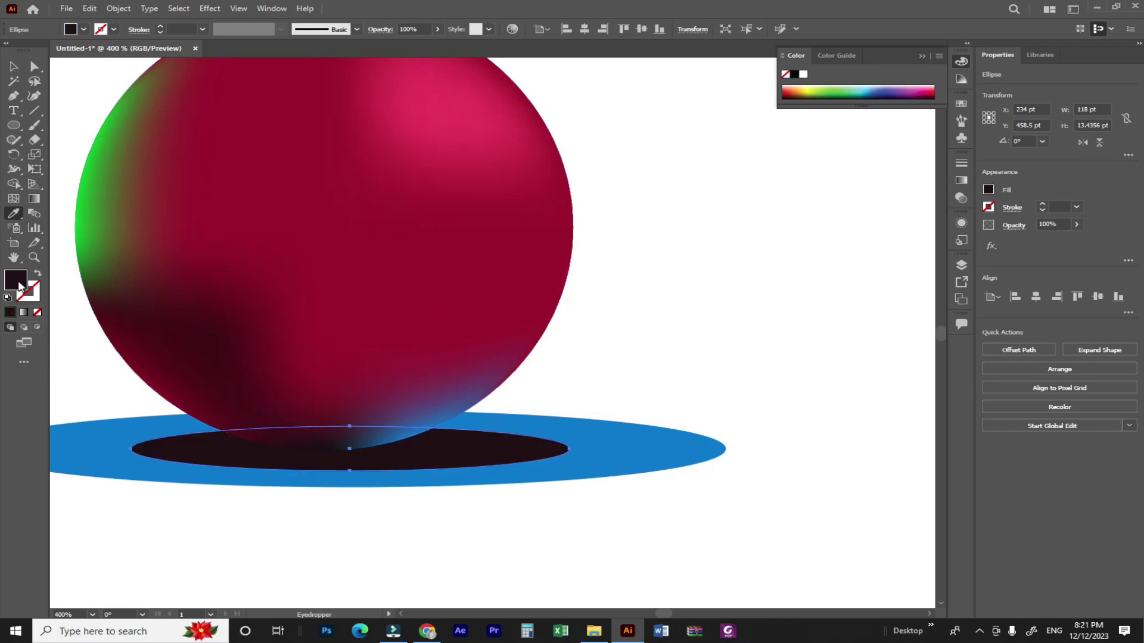
double_click(16, 279)
left_click(397, 385)
left_click(688, 242)
Step: Set the shadow ellipse's opacity to 50% and zoom out to the whole scene
left_click(1061, 222)
type("50")
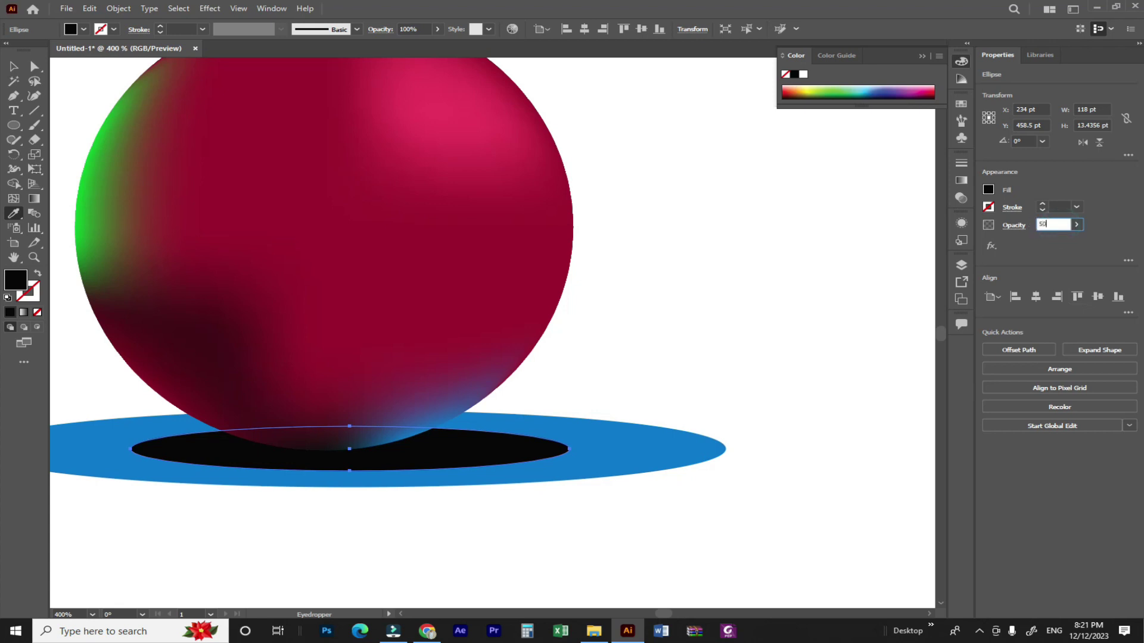
key("Return")
key("v")
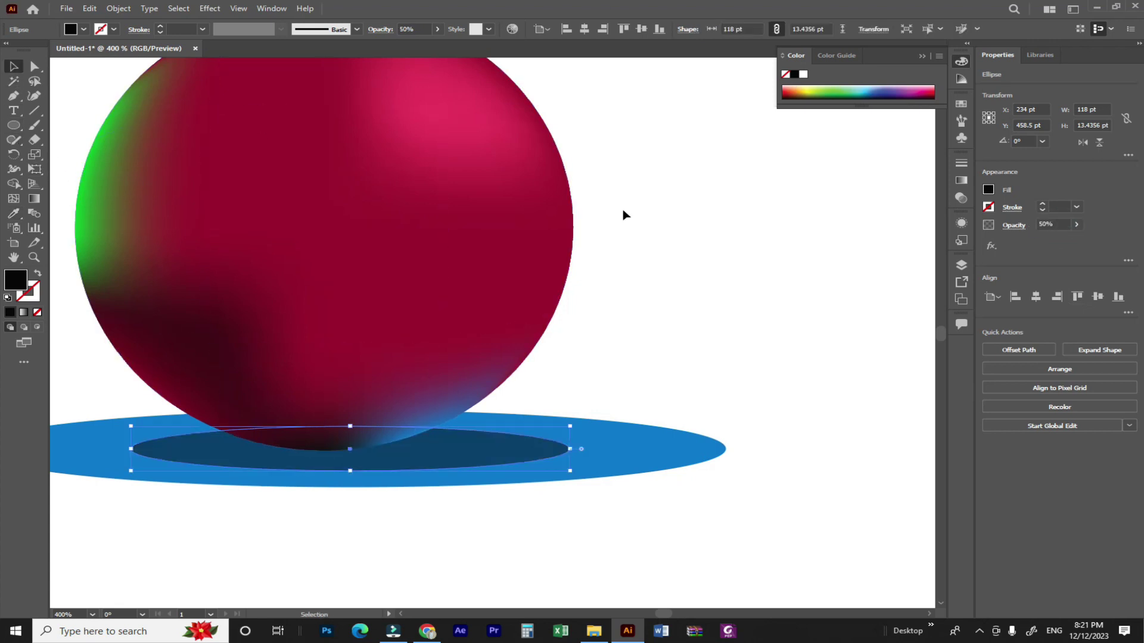
left_click(623, 215)
key("ctrl+minus")
key("ctrl+minus")
key("ctrl+minus")
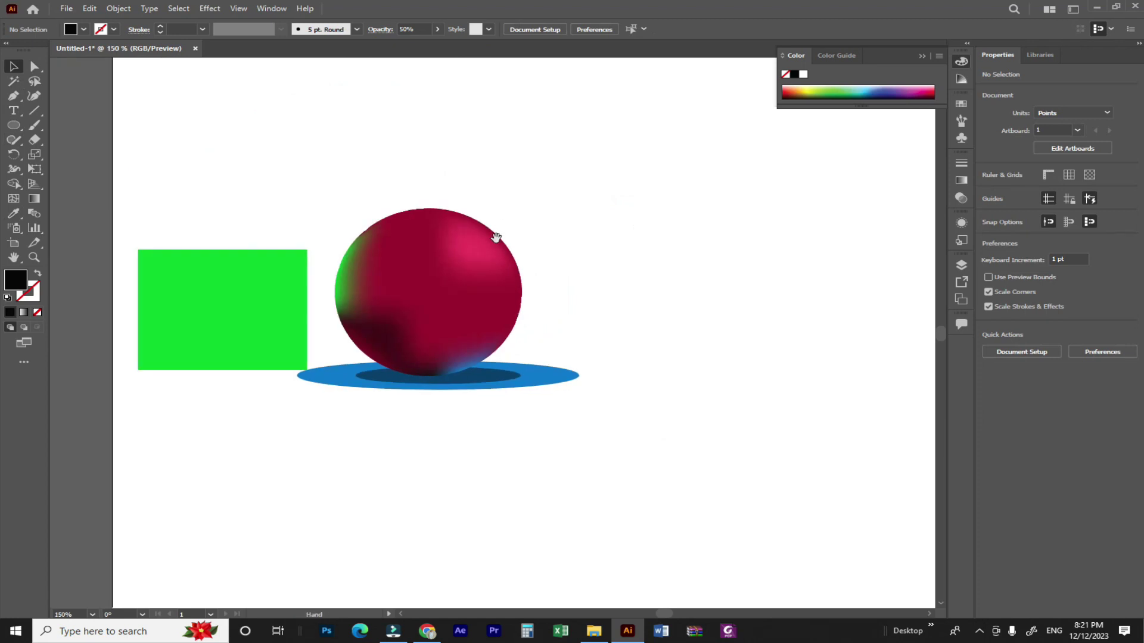
Step: Move the green rectangle up to the upper left, away from the sphere
left_click_drag(496, 238, 517, 239)
left_click_drag(273, 348, 280, 246)
left_click(286, 386)
Step: Marquee-select the whole scene, delete it, then undo to restore all artwork
left_click_drag(166, 132, 536, 405)
left_click(621, 461)
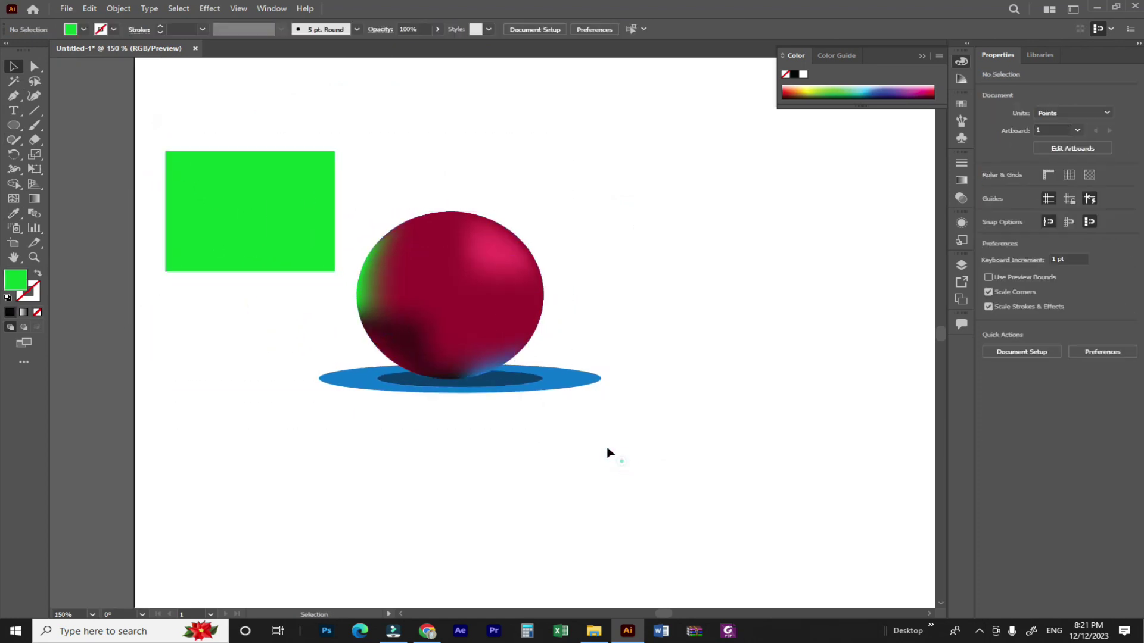
left_click_drag(178, 107, 684, 482)
left_click(684, 477)
left_click_drag(158, 120, 649, 412)
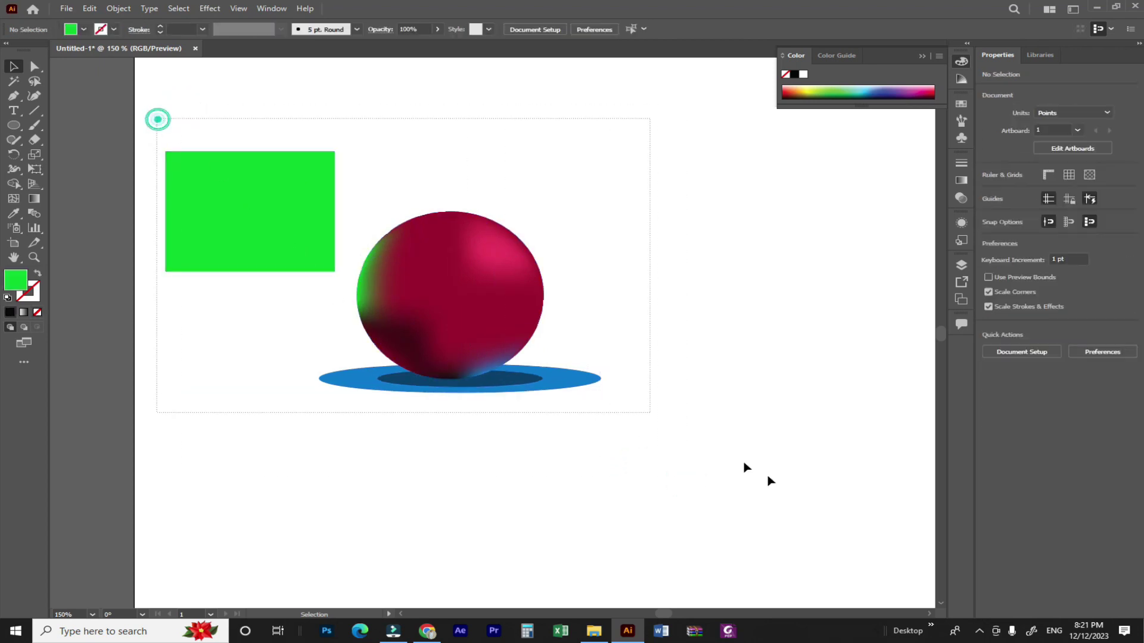
key("Delete")
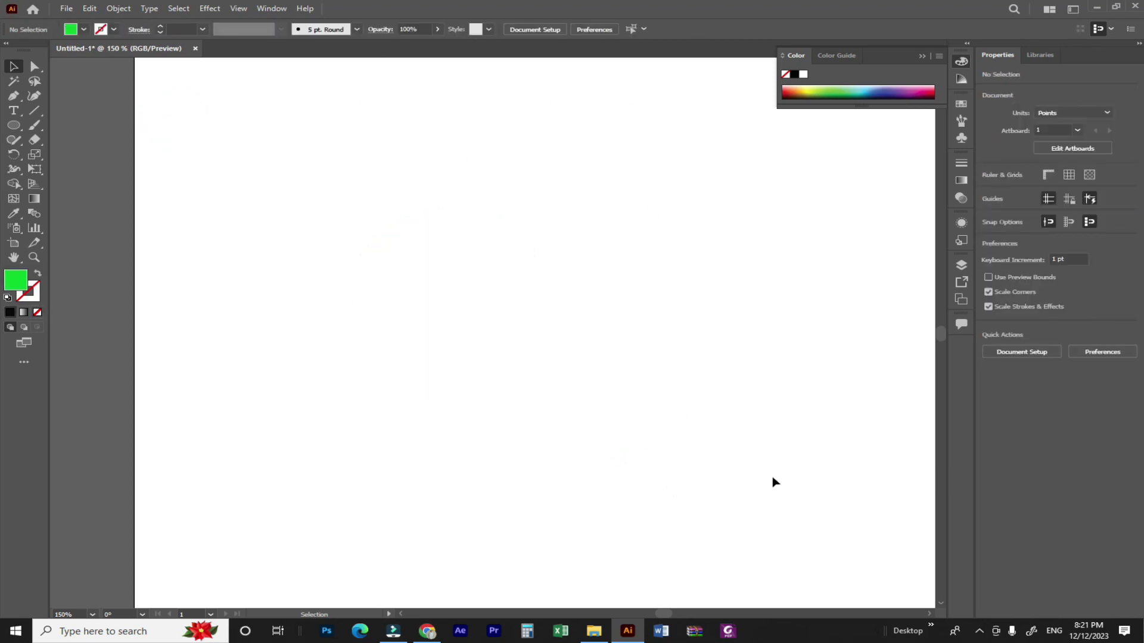
key("ctrl+z")
left_click(745, 483)
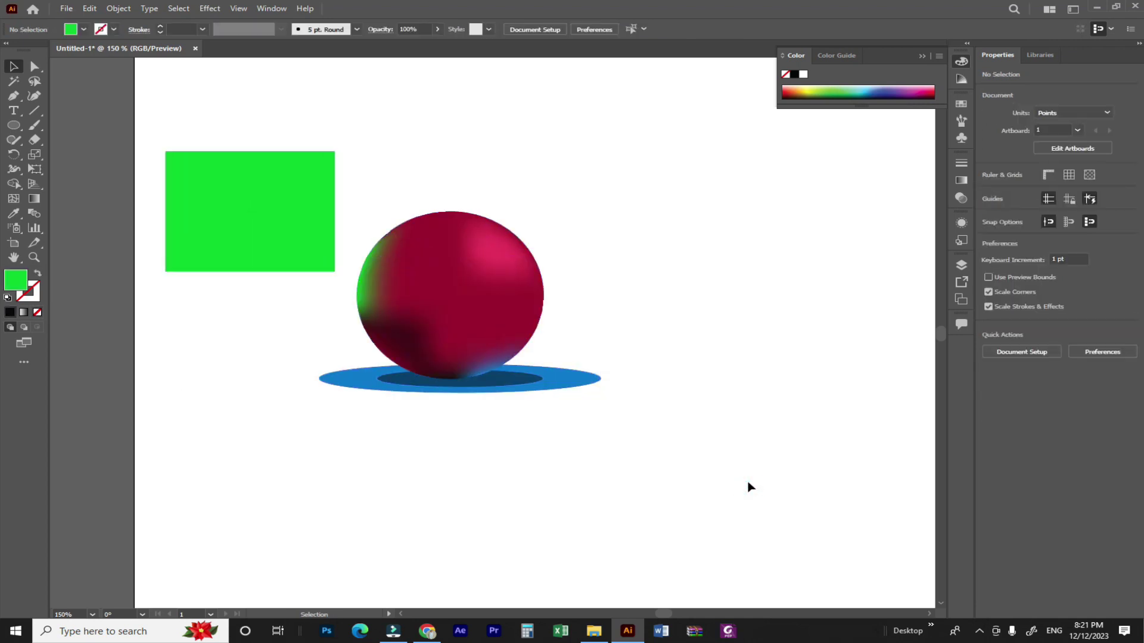